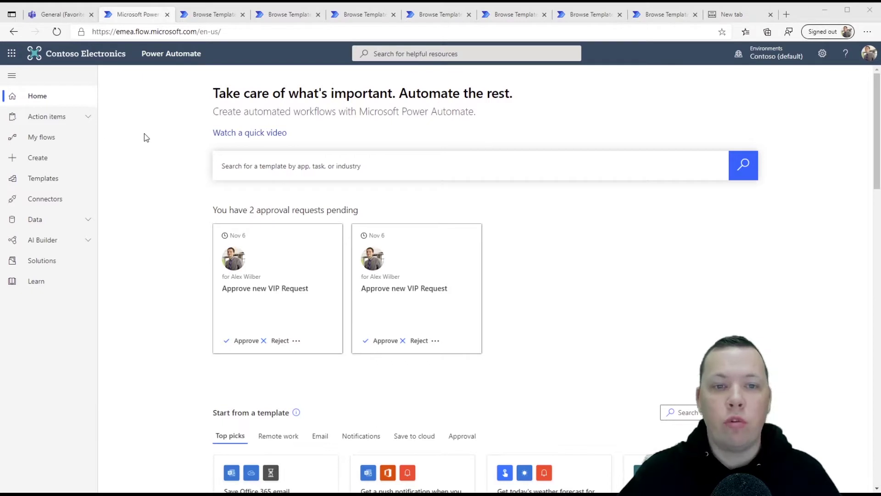
Open the tweet-hashtag-to-Teams template from the 'teams twitter' template search results
{"action": "left_click", "coordinate": [44, 180]}
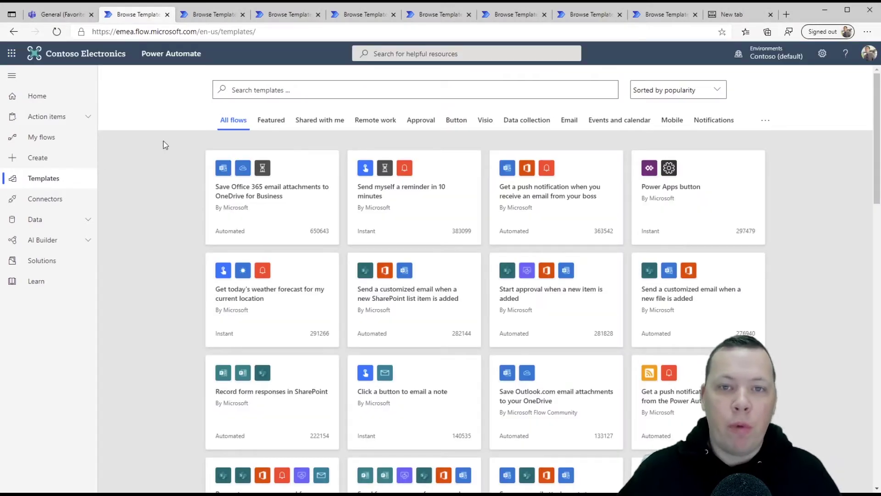
{"action": "left_click", "coordinate": [214, 14]}
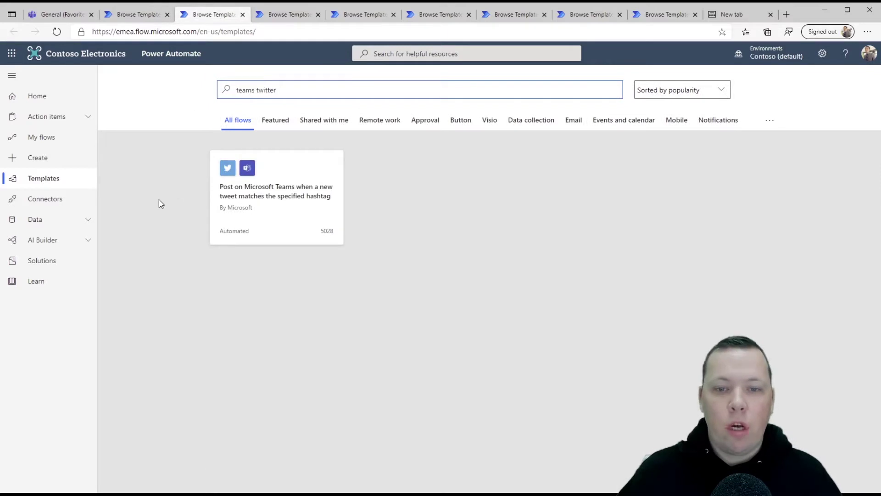
{"action": "left_click", "coordinate": [280, 197]}
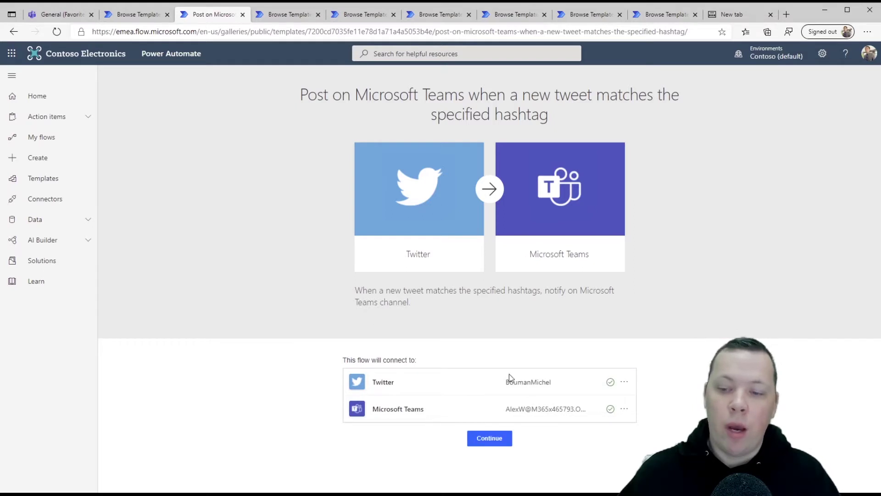
Search tweets for 'microsoft', post to the Tweets channel of Favorite Power Automates, and save
{"action": "left_click", "coordinate": [483, 440]}
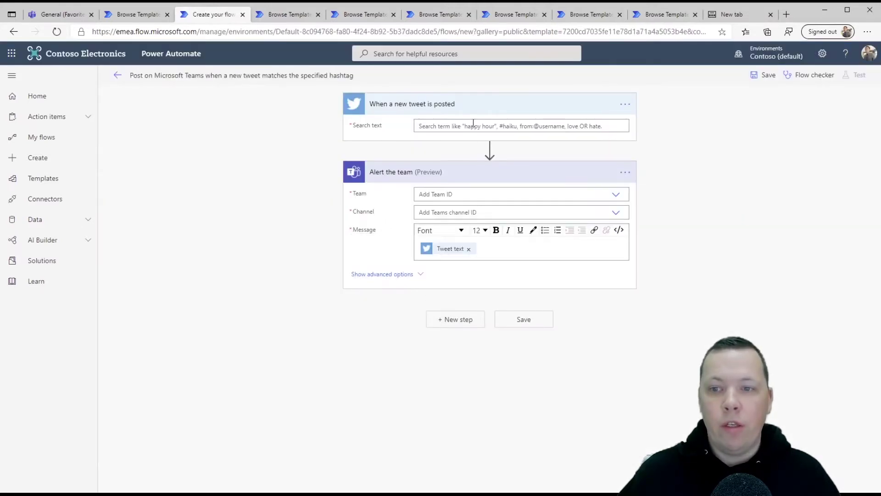
{"action": "left_click", "coordinate": [473, 123]}
{"action": "type", "text": "microsoft"}
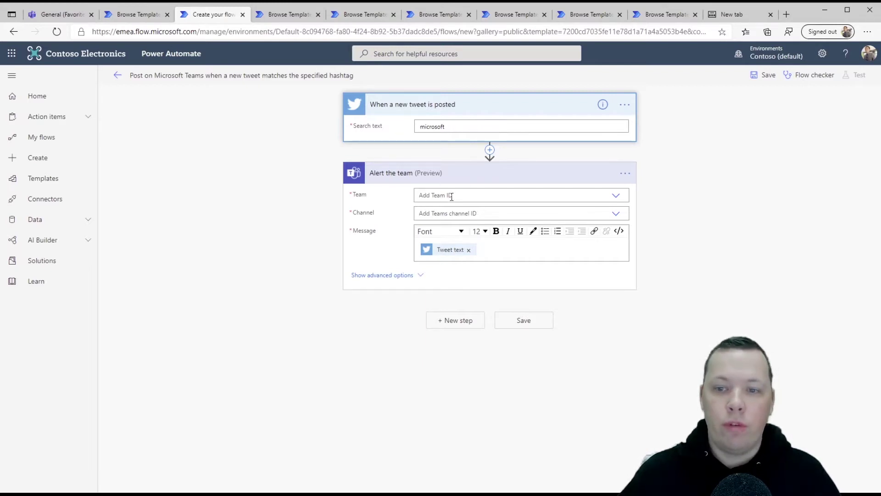
{"action": "left_click", "coordinate": [617, 197]}
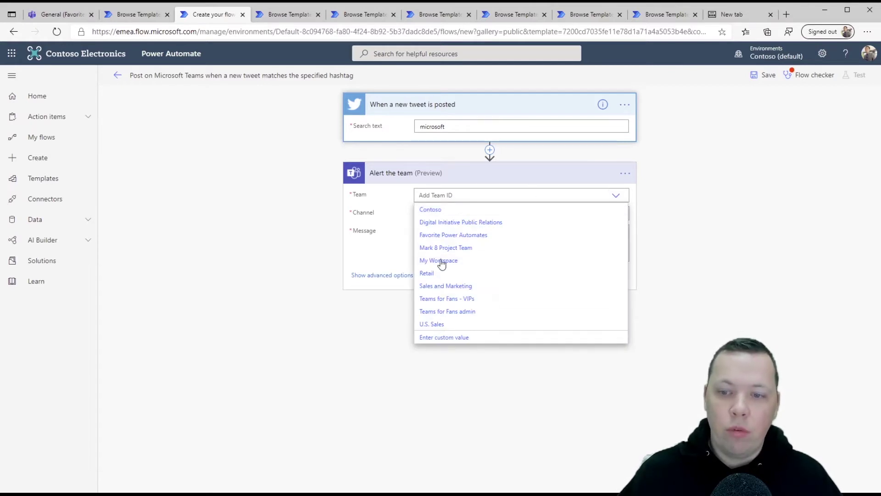
{"action": "left_click", "coordinate": [456, 235]}
{"action": "left_click", "coordinate": [615, 216]}
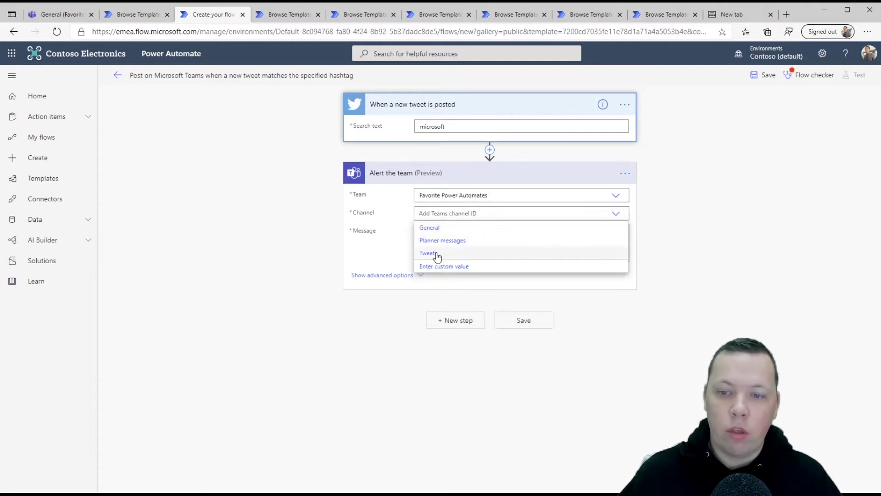
{"action": "left_click", "coordinate": [438, 253]}
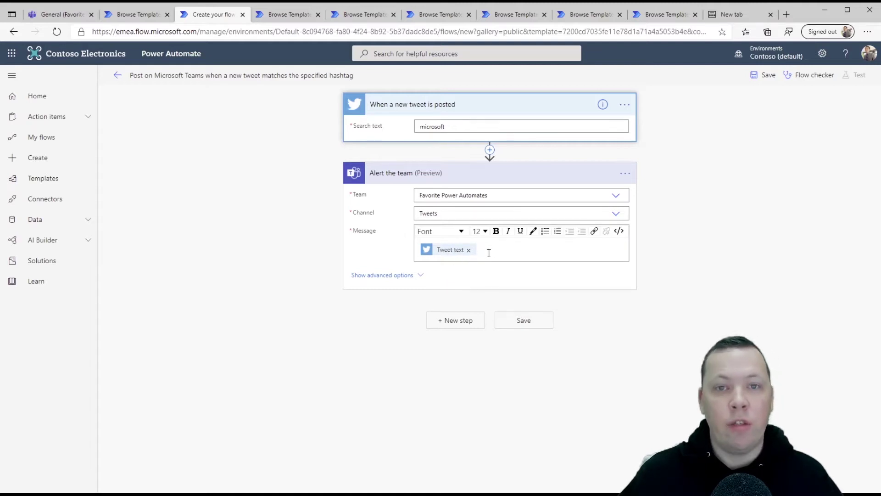
{"action": "left_click", "coordinate": [524, 321]}
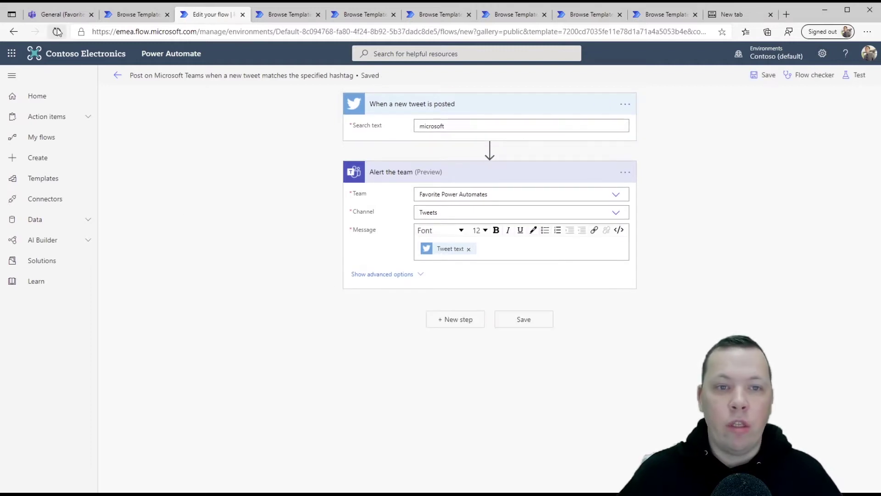
View the hidden Tweets channel in Teams, then return to the Power Automate template gallery
{"action": "left_click", "coordinate": [65, 15]}
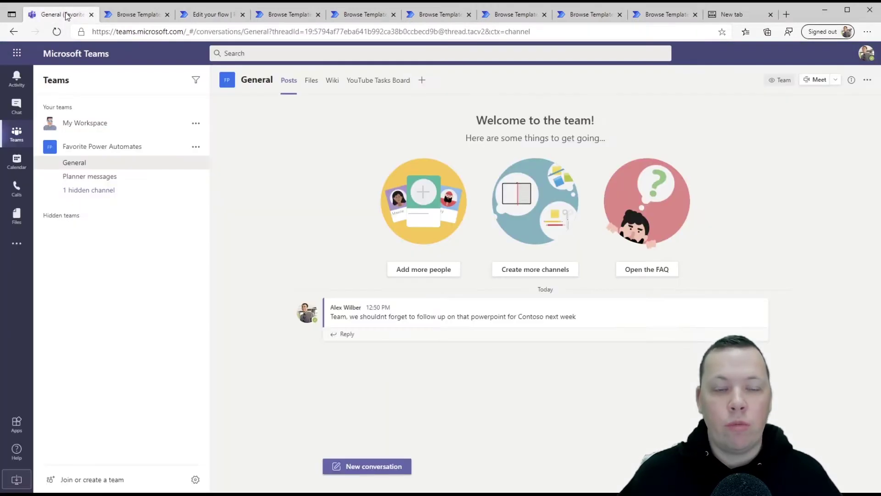
{"action": "left_click", "coordinate": [78, 190]}
{"action": "left_click", "coordinate": [232, 207]}
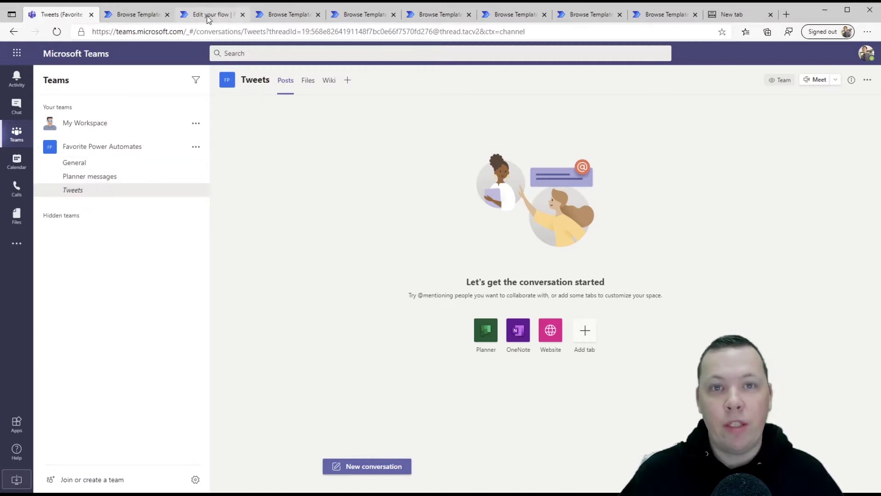
{"action": "left_click", "coordinate": [275, 17]}
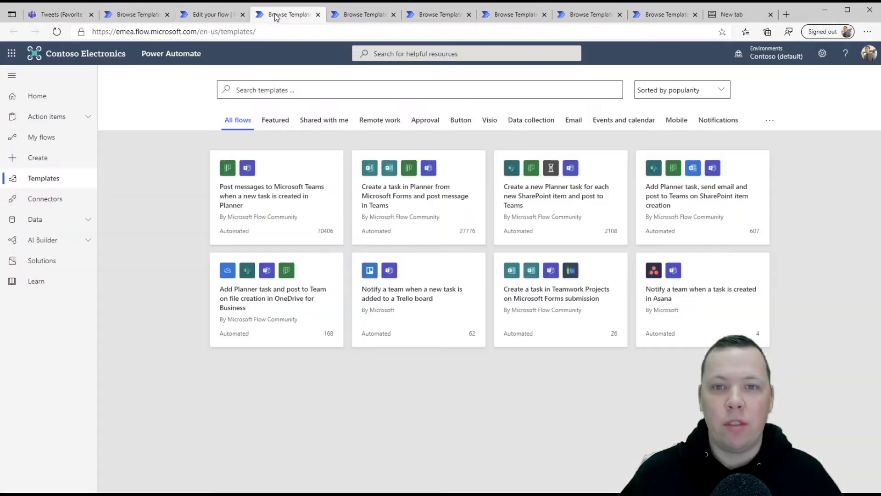
Start a flow from the 'Post messages to Microsoft Teams when a new task is created in Planner' template
{"action": "left_click", "coordinate": [290, 195]}
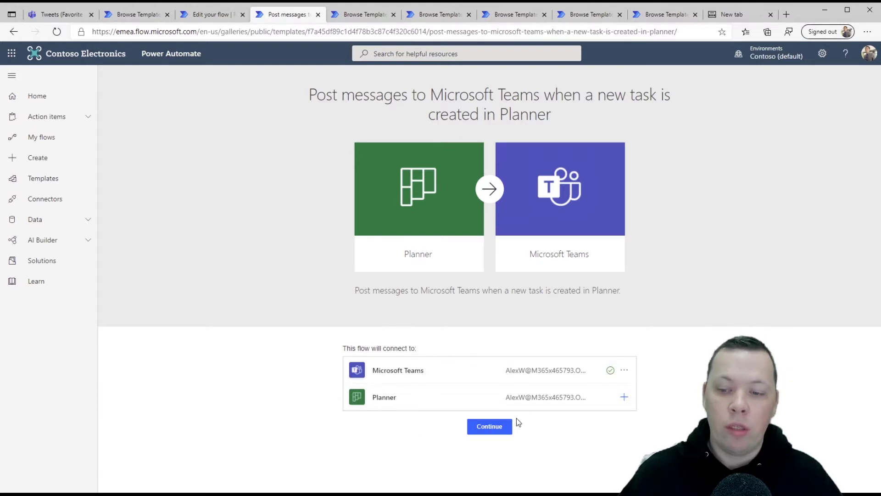
{"action": "left_click", "coordinate": [490, 427]}
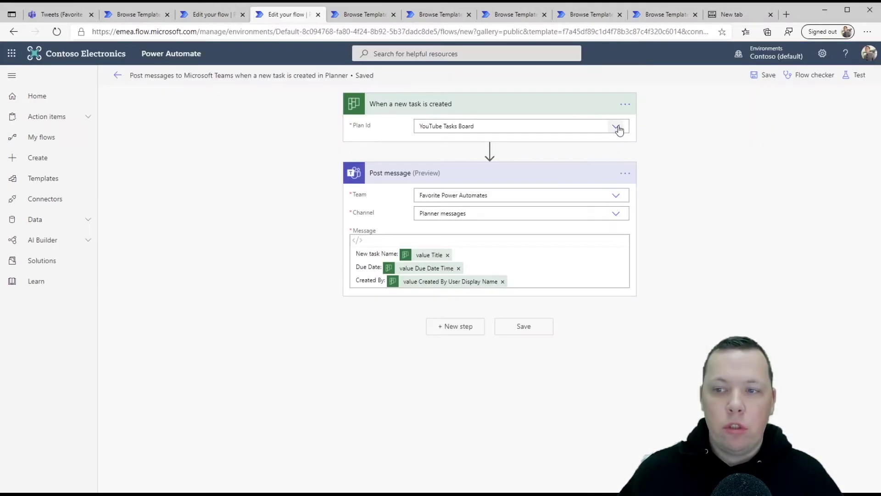
Save the Planner flow with plan YouTube Tasks Board, team Favorite Power Automates, channel Planner messages
{"action": "left_click", "coordinate": [617, 127]}
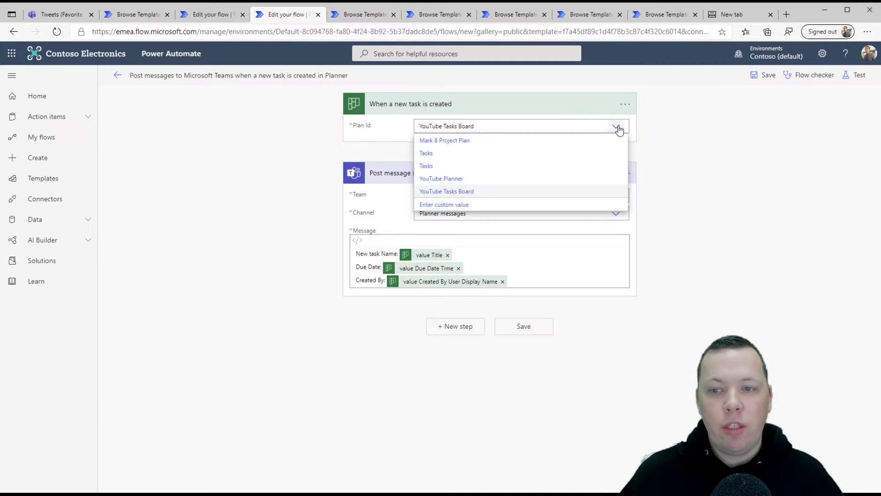
{"action": "left_click", "coordinate": [274, 186]}
{"action": "left_click", "coordinate": [616, 200]}
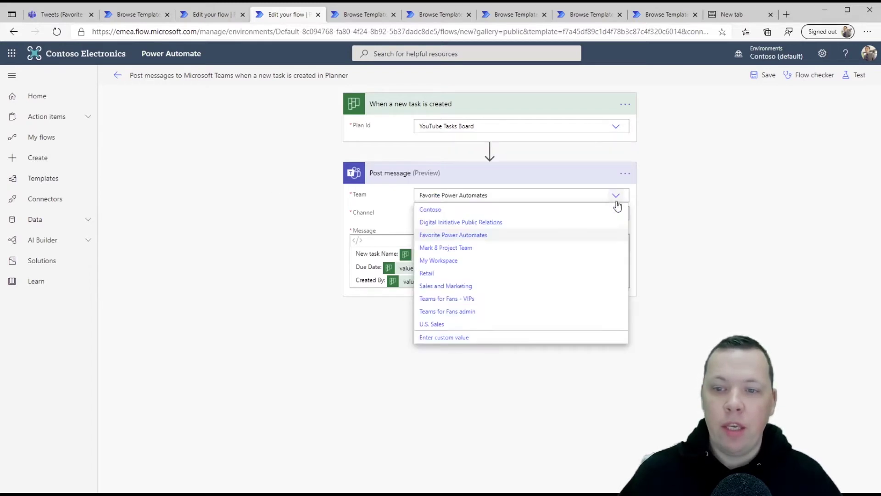
{"action": "left_click", "coordinate": [457, 235]}
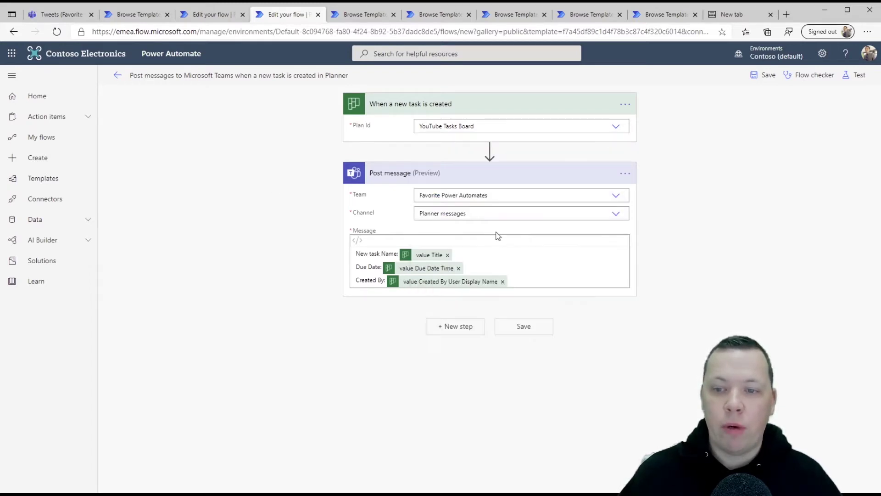
{"action": "left_click", "coordinate": [616, 214]}
{"action": "left_click", "coordinate": [439, 244]}
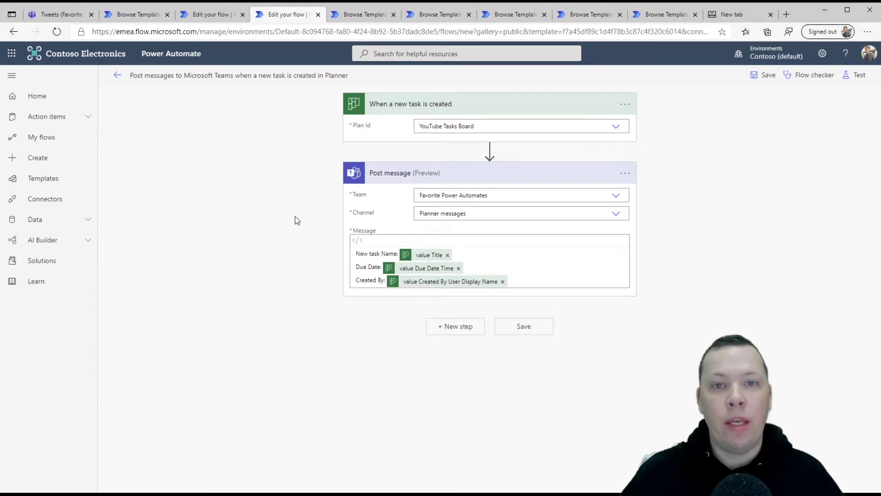
{"action": "left_click", "coordinate": [527, 327]}
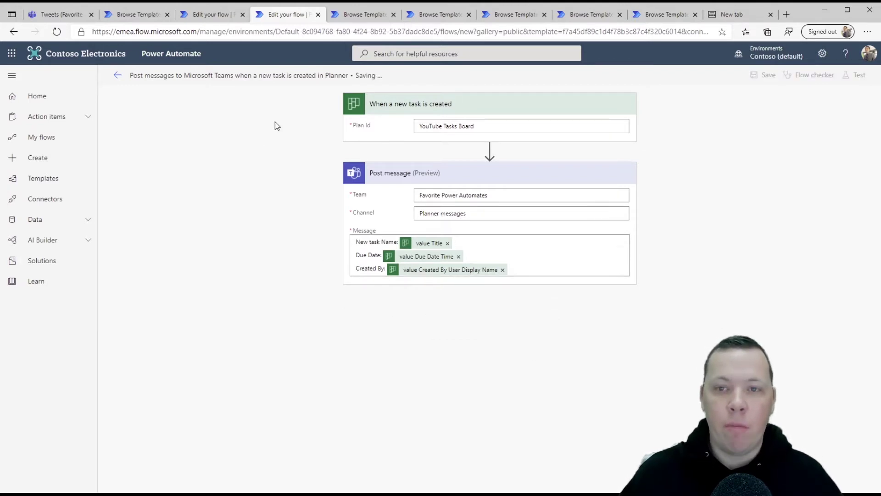
{"action": "left_click", "coordinate": [359, 17]}
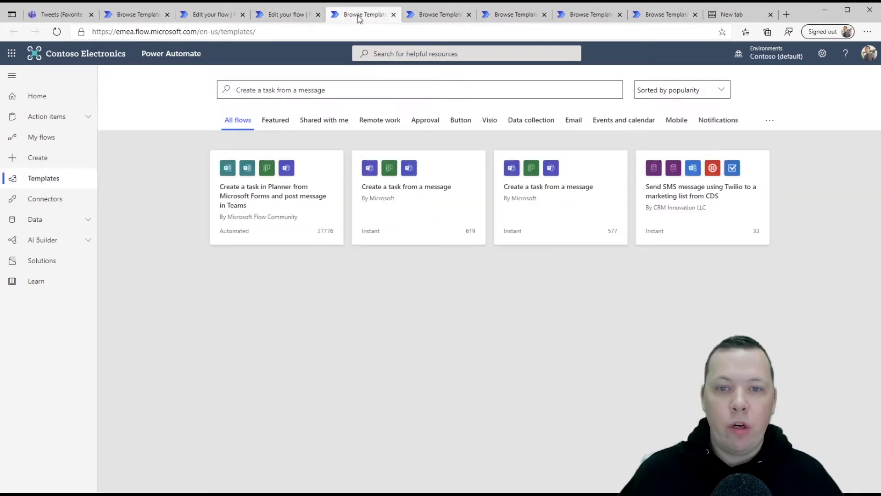
Start a Create a task from a message flow using group Favorite Power Automates and plan YouTube Tasks Board
{"action": "left_click", "coordinate": [398, 193]}
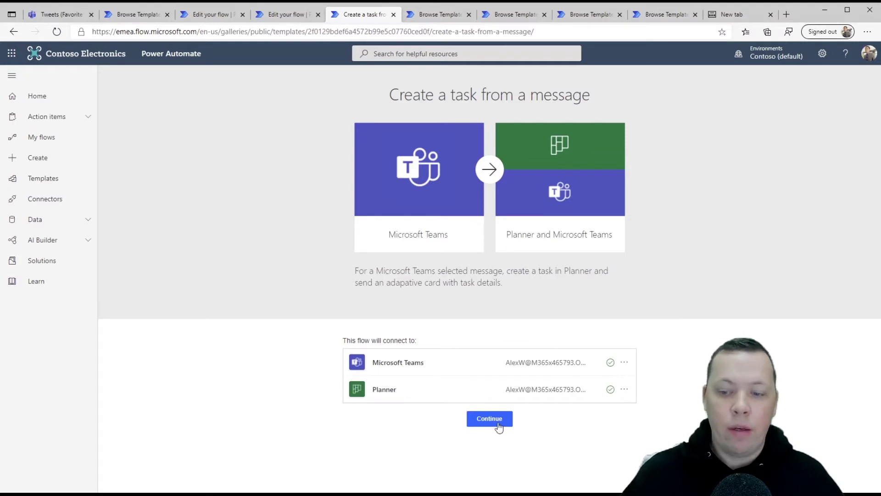
{"action": "left_click", "coordinate": [499, 425]}
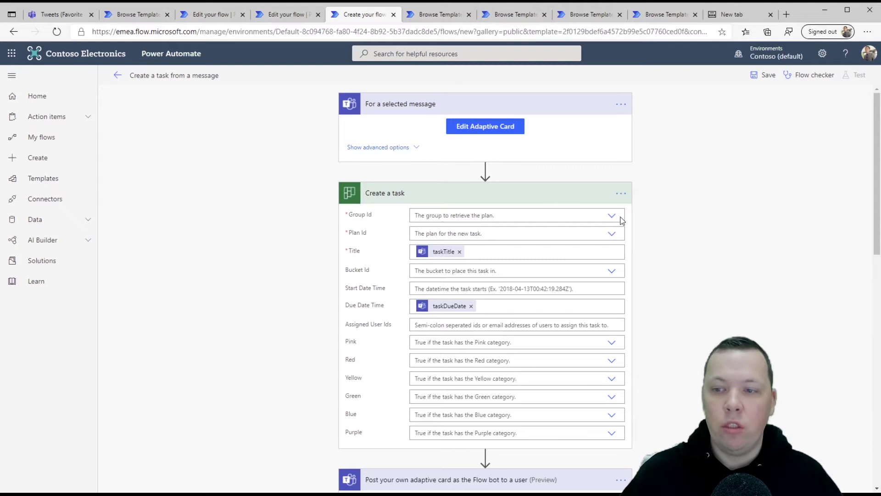
{"action": "left_click", "coordinate": [612, 218]}
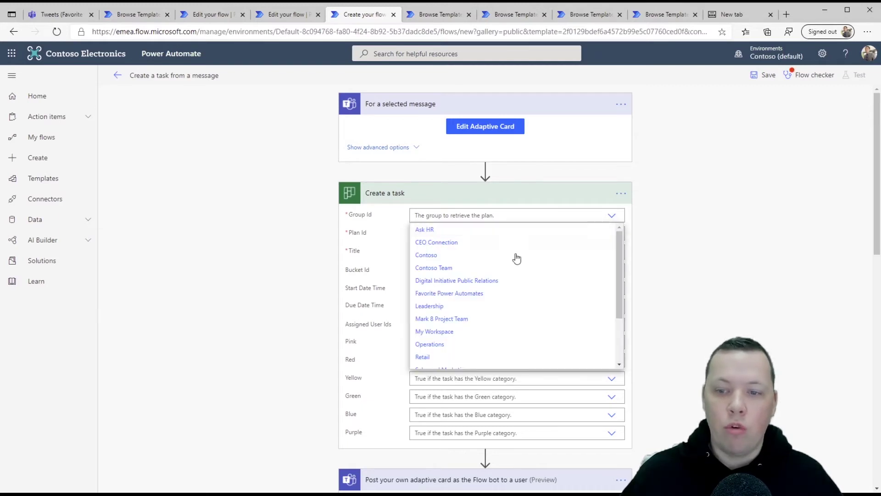
{"action": "left_click", "coordinate": [444, 293]}
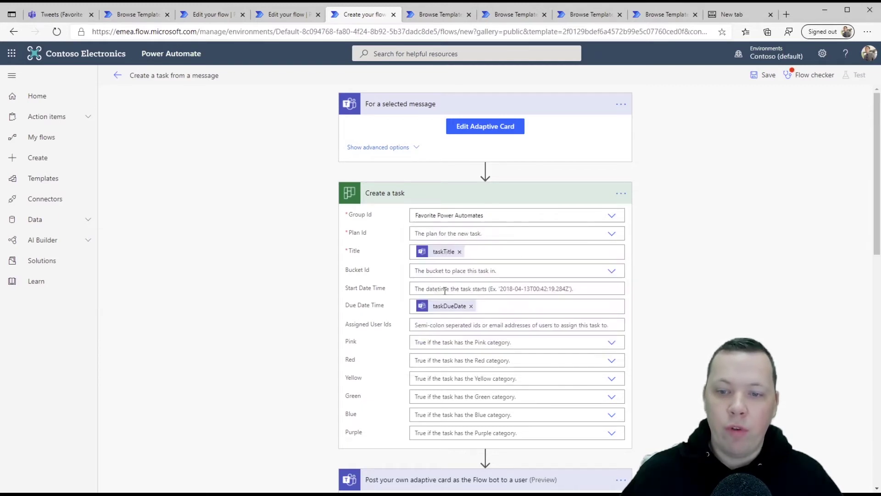
{"action": "left_click", "coordinate": [611, 235]}
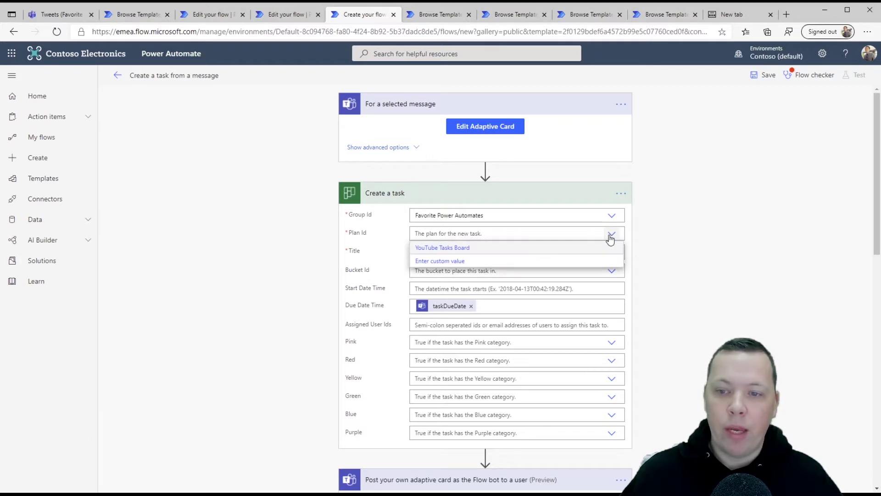
{"action": "left_click", "coordinate": [460, 248]}
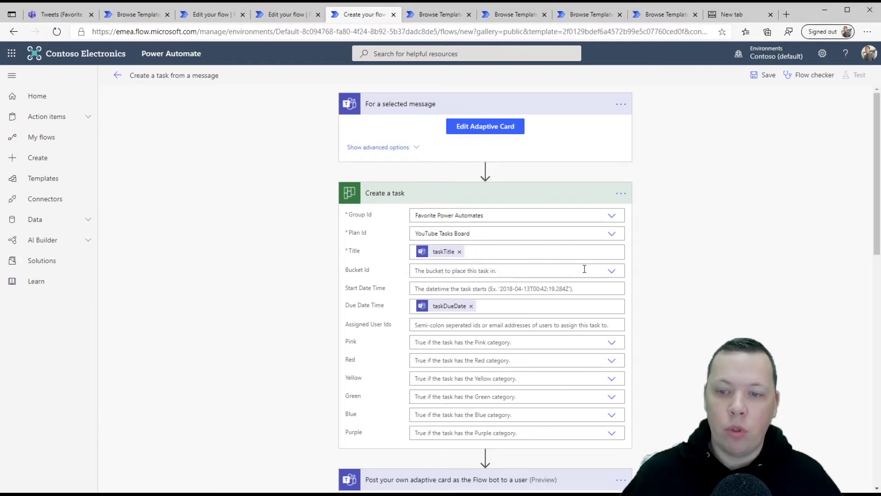
Set the bucket to 'To do' and save the flow
{"action": "scroll", "coordinate": [704, 282], "scroll_direction": "down", "scroll_amount": 1}
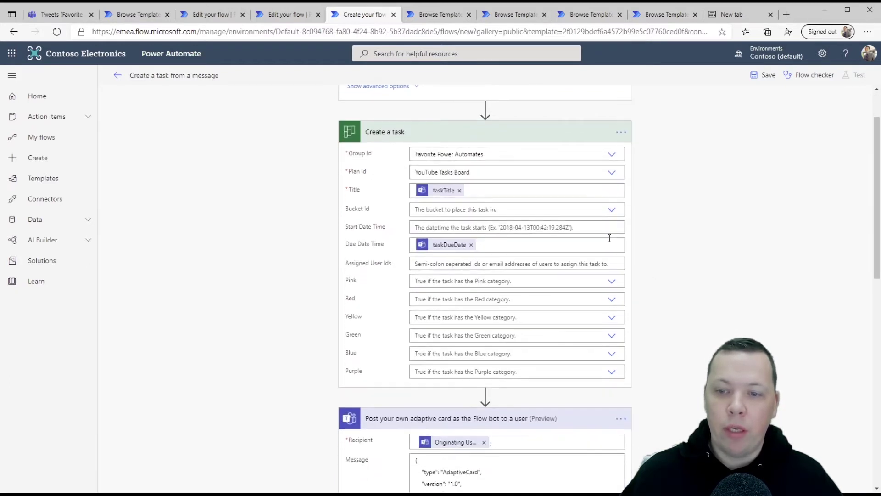
{"action": "left_click", "coordinate": [614, 211]}
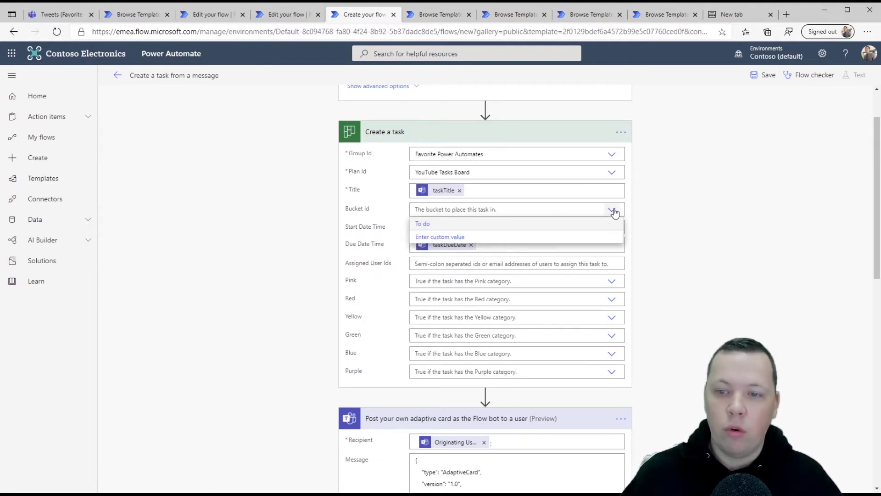
{"action": "left_click", "coordinate": [424, 225]}
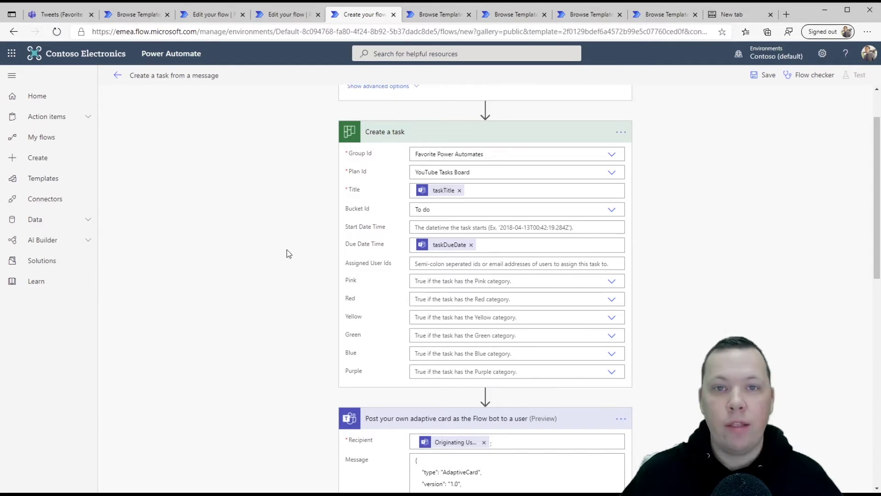
{"action": "scroll", "coordinate": [342, 276], "scroll_direction": "down", "scroll_amount": 7}
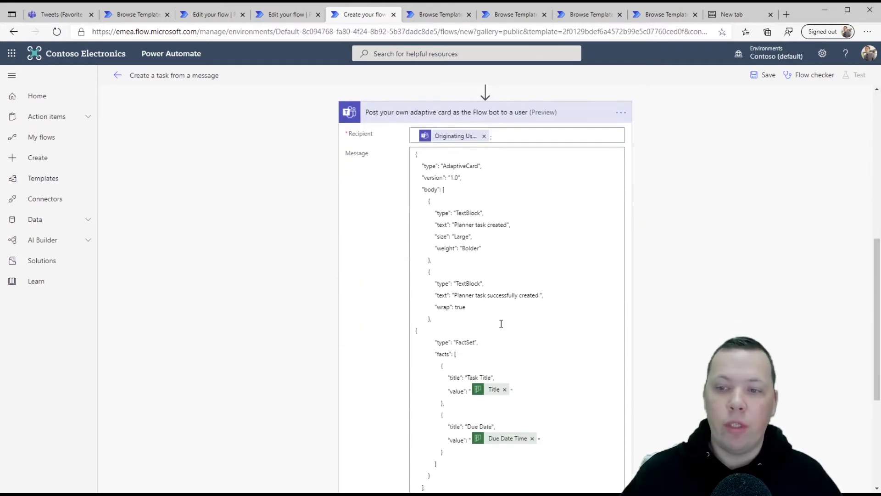
{"action": "scroll", "coordinate": [580, 347], "scroll_direction": "down", "scroll_amount": 5}
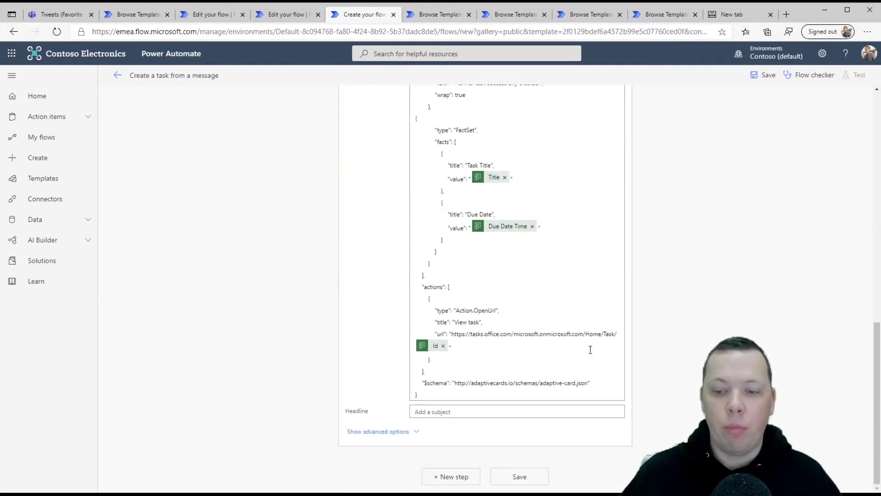
{"action": "left_click", "coordinate": [524, 478]}
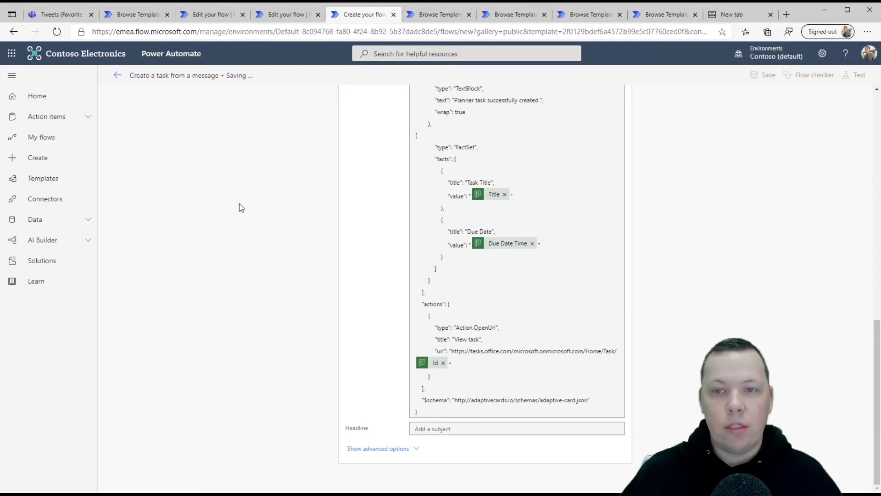
Run Create a task from a message on the follow-up message in the General channel
{"action": "left_click", "coordinate": [61, 17]}
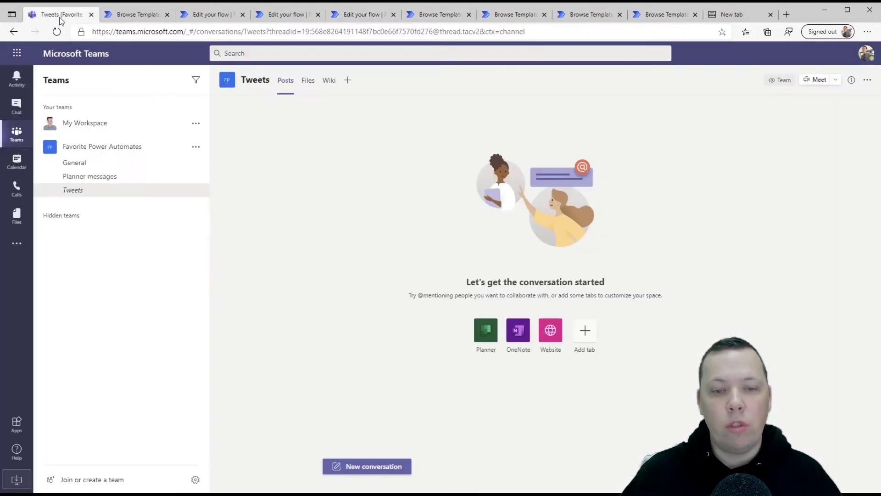
{"action": "left_click", "coordinate": [74, 164]}
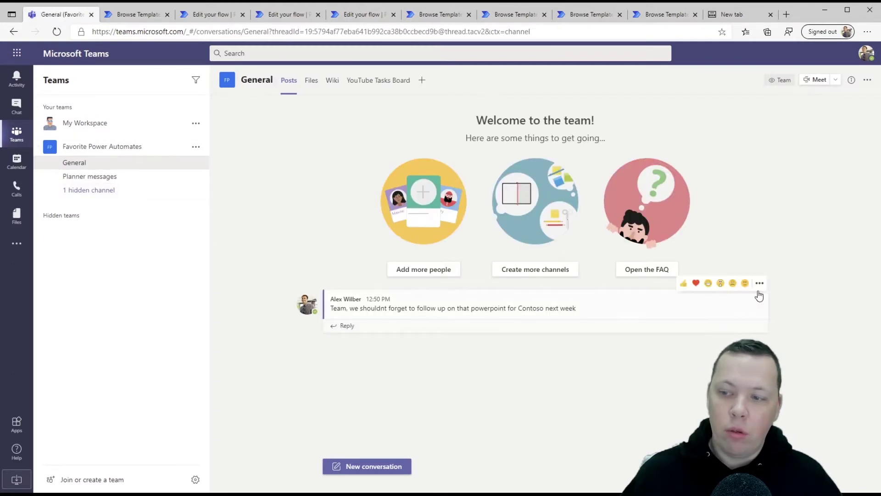
{"action": "left_click", "coordinate": [760, 283]}
{"action": "mouse_move", "coordinate": [749, 428]}
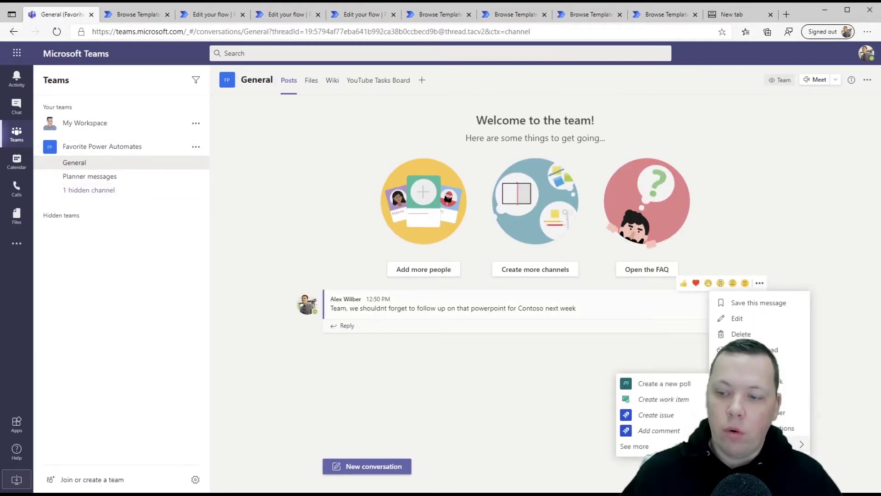
{"action": "left_click", "coordinate": [655, 449]}
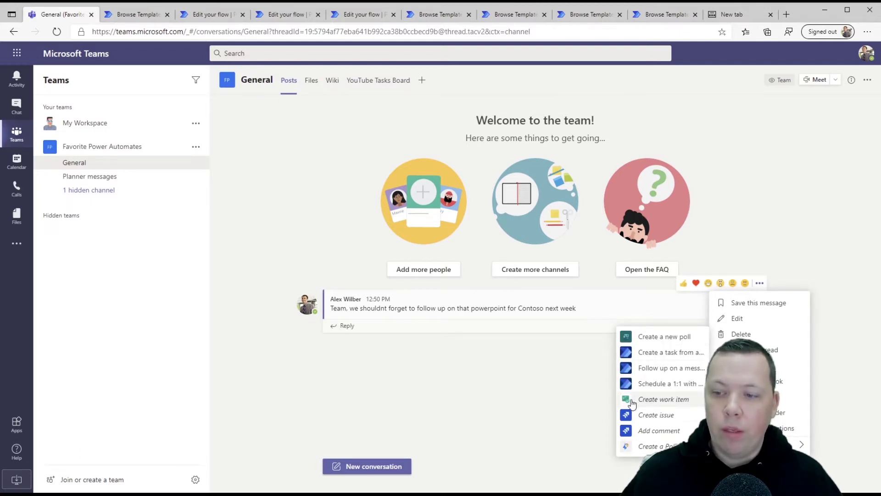
{"action": "left_click", "coordinate": [668, 353]}
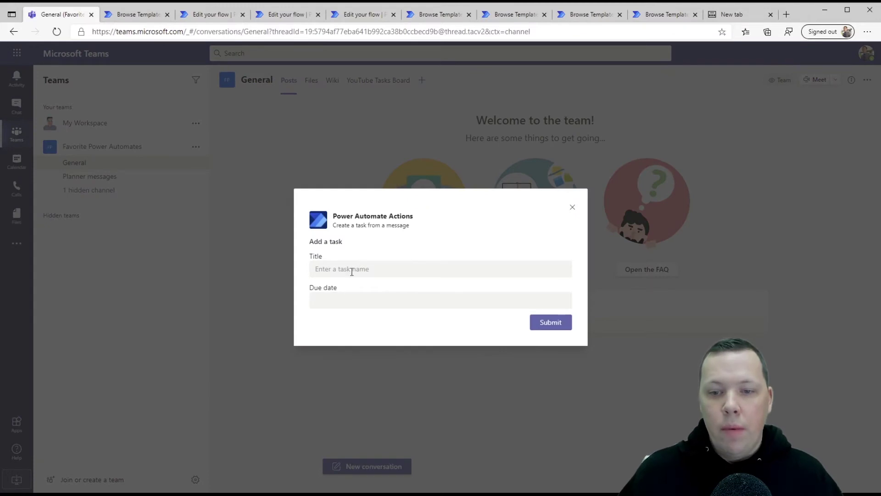
Submit the task titled 'Follow up on PPT' with a due date of November 17
{"action": "left_click", "coordinate": [352, 271]}
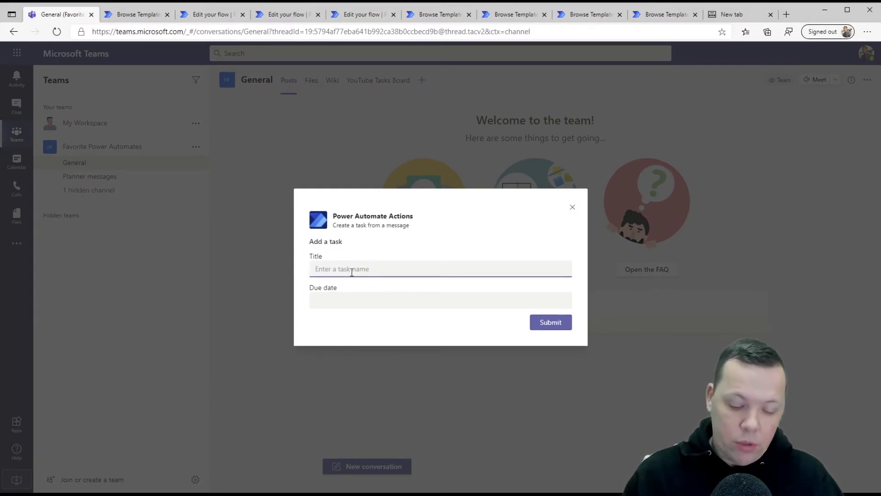
{"action": "type", "text": "Follow up on "}
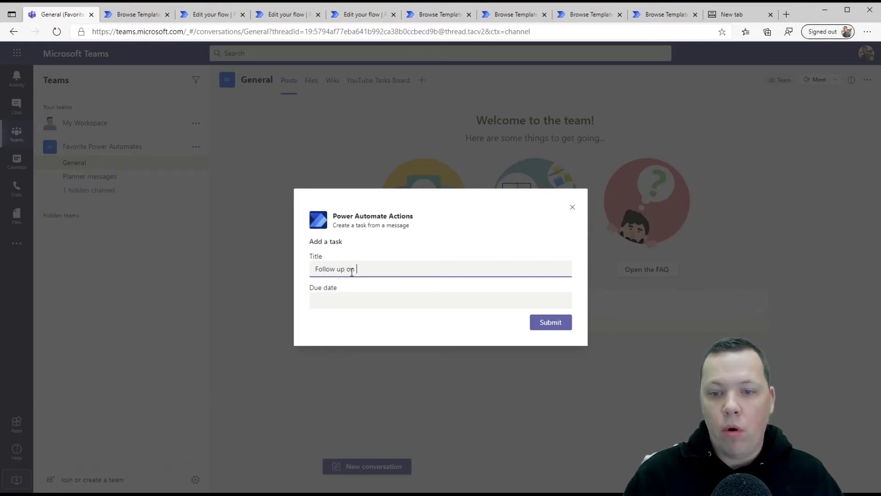
{"action": "type", "text": "PPT"}
{"action": "left_click", "coordinate": [339, 297]}
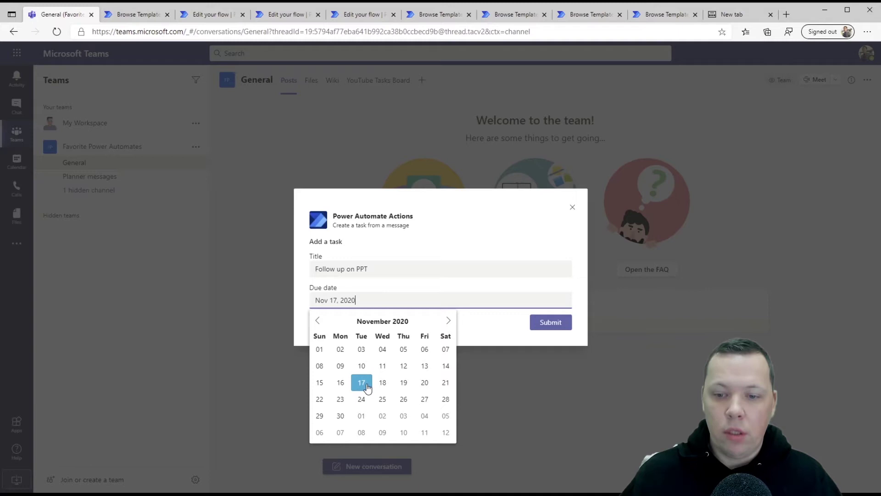
{"action": "left_click", "coordinate": [362, 382]}
{"action": "left_click", "coordinate": [550, 322]}
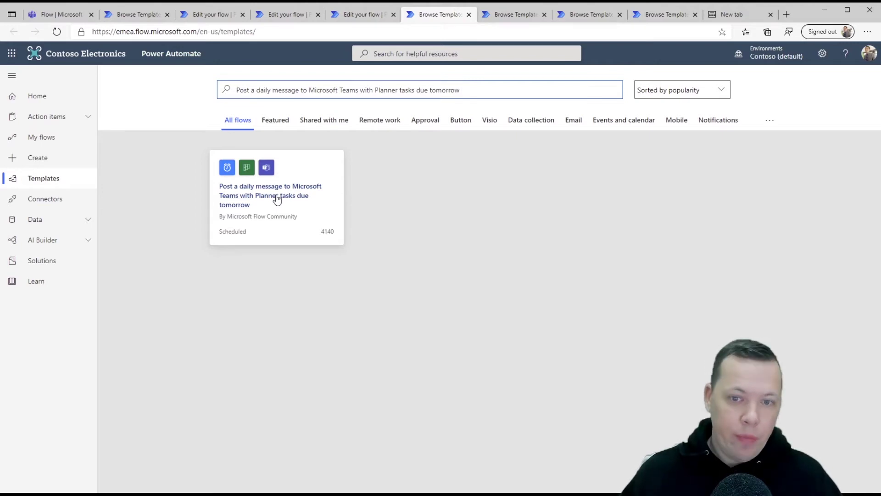
Start the daily due-tomorrow Planner template flow, listing tasks from YouTube Tasks Board
{"action": "left_click", "coordinate": [277, 198]}
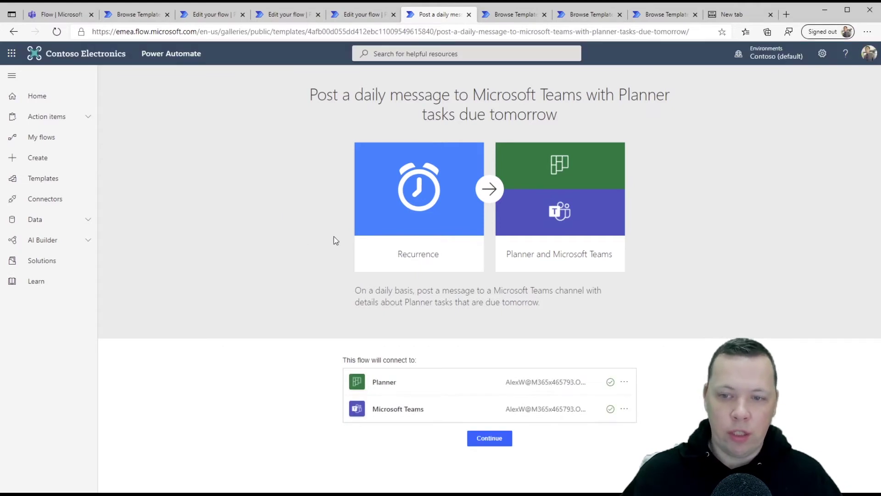
{"action": "left_click", "coordinate": [495, 442]}
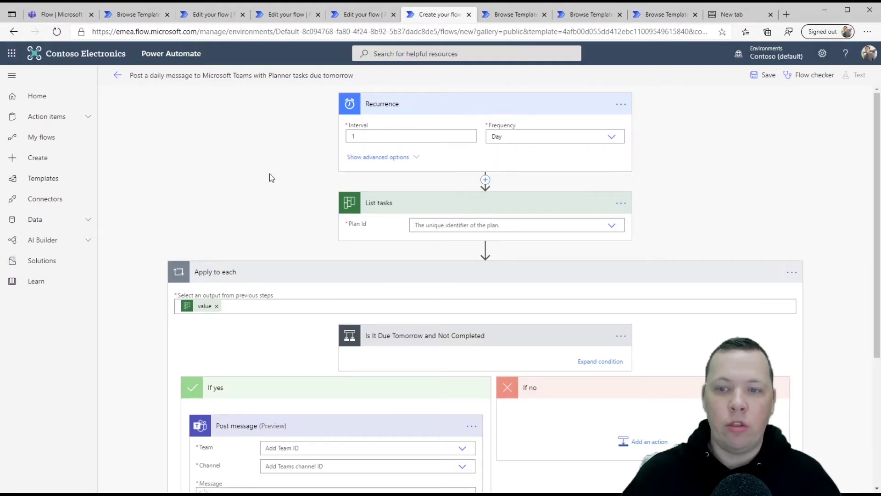
{"action": "scroll", "coordinate": [269, 173], "scroll_direction": "down", "scroll_amount": 1}
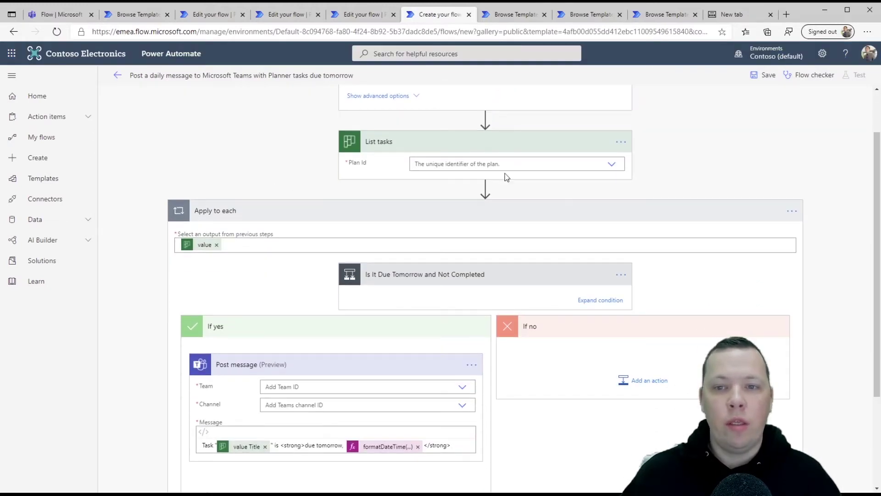
{"action": "left_click", "coordinate": [611, 167]}
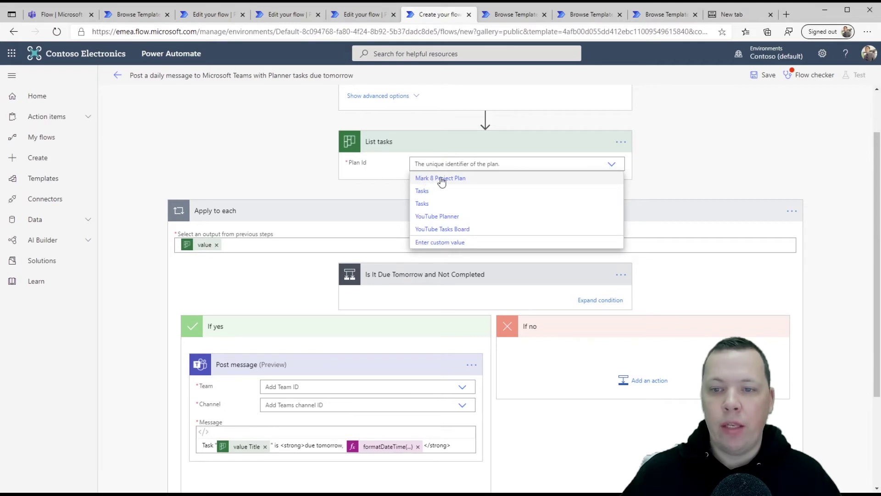
{"action": "left_click", "coordinate": [440, 229]}
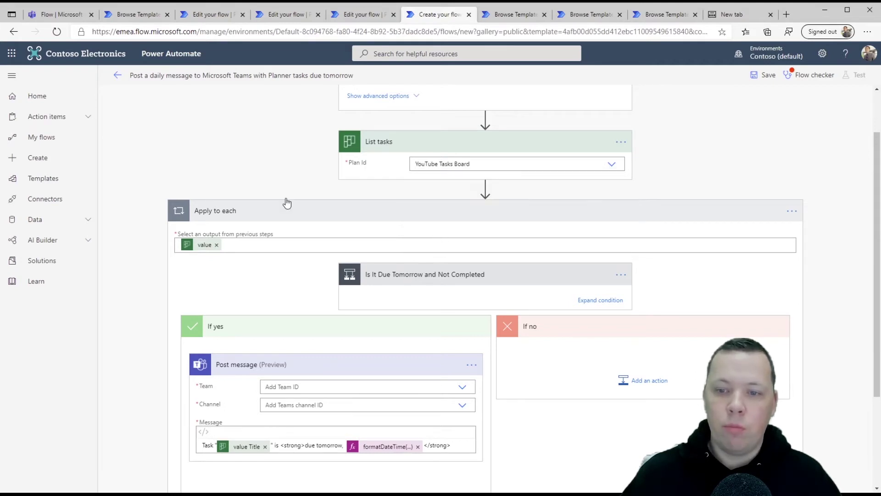
Post to the Planner messages channel of Favorite Power Automates and save the flow
{"action": "scroll", "coordinate": [141, 126], "scroll_direction": "down", "scroll_amount": 2}
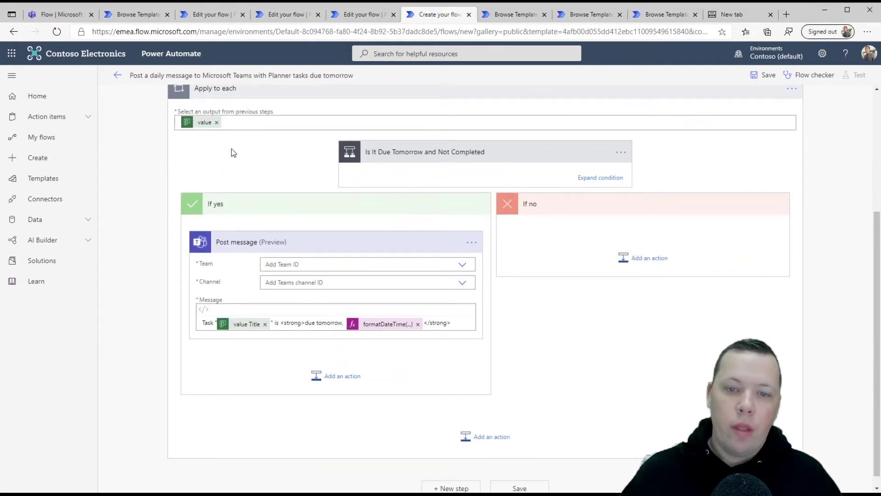
{"action": "left_click", "coordinate": [464, 266]}
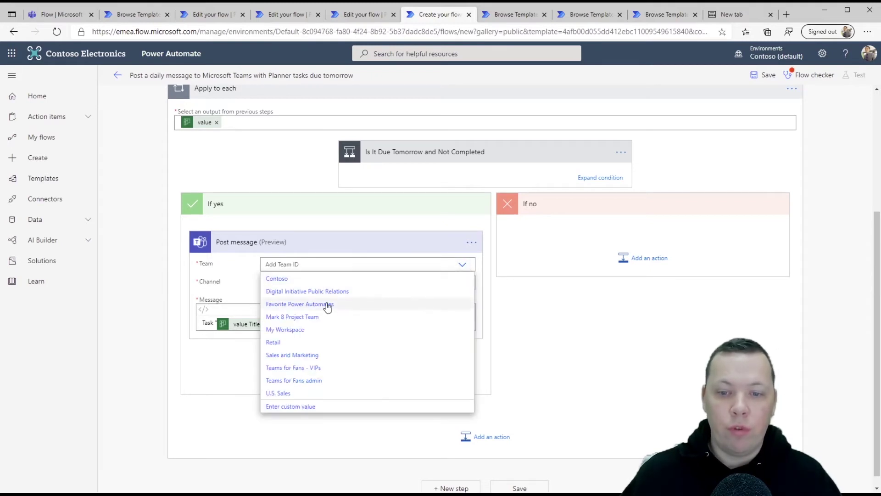
{"action": "left_click", "coordinate": [316, 304]}
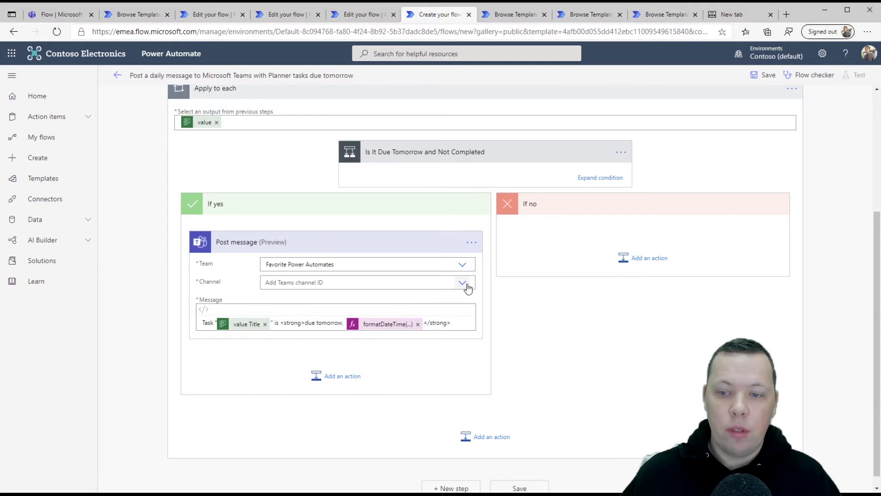
{"action": "left_click", "coordinate": [464, 284]}
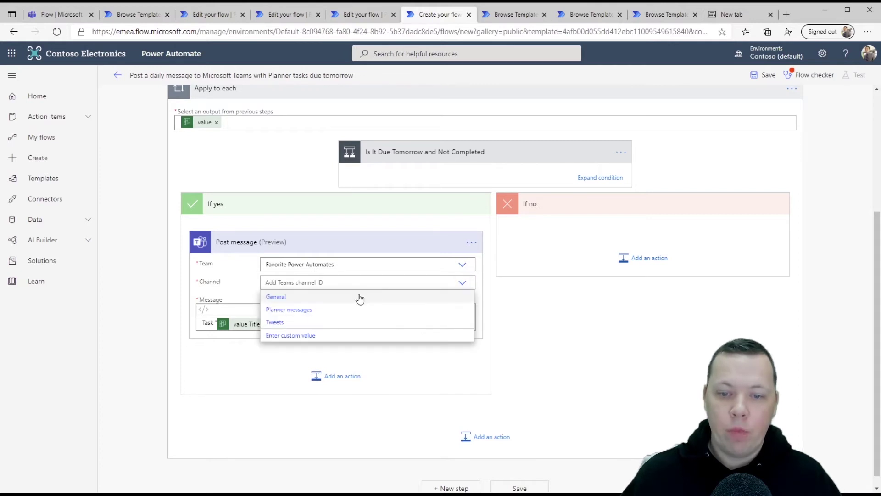
{"action": "left_click", "coordinate": [307, 315]}
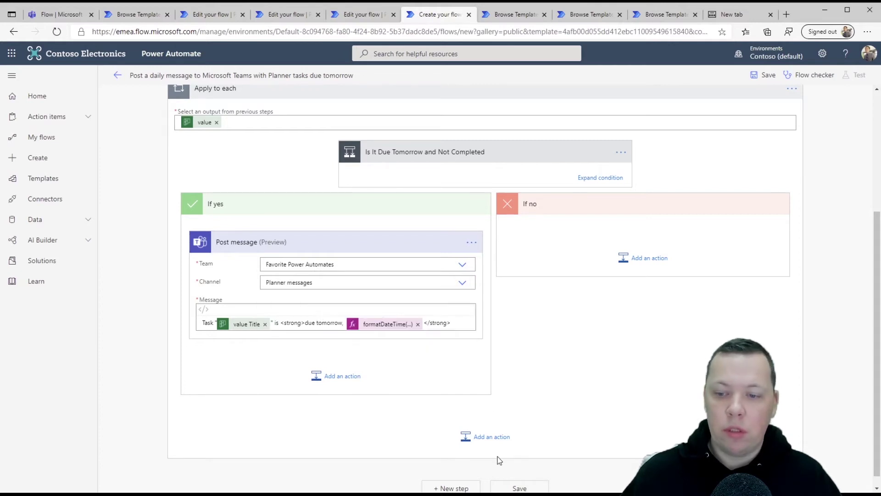
{"action": "left_click", "coordinate": [517, 487]}
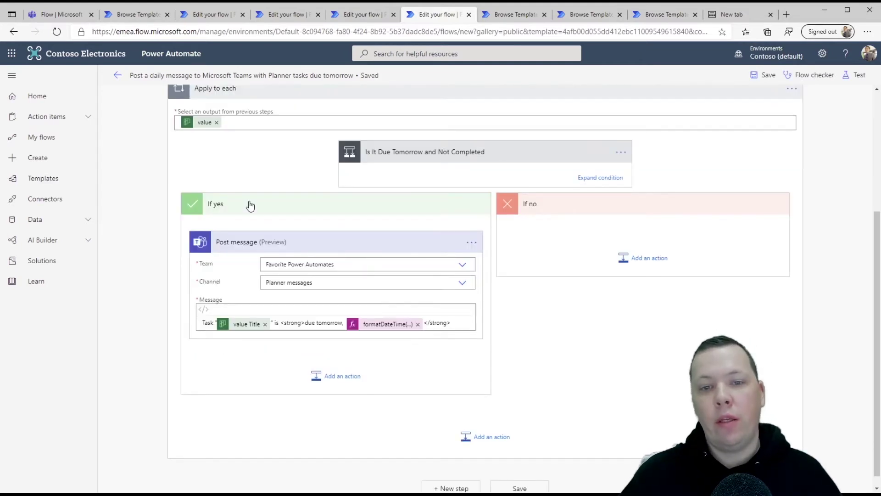
{"action": "scroll", "coordinate": [281, 210], "scroll_direction": "up", "scroll_amount": 3}
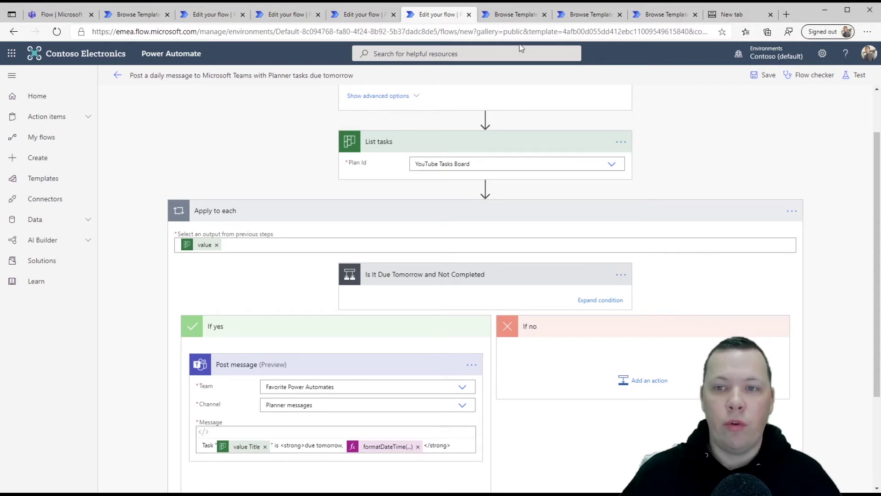
Start the adaptive-card-for-new-Forms-responses template with the YouTube test form as trigger
{"action": "left_click", "coordinate": [516, 15]}
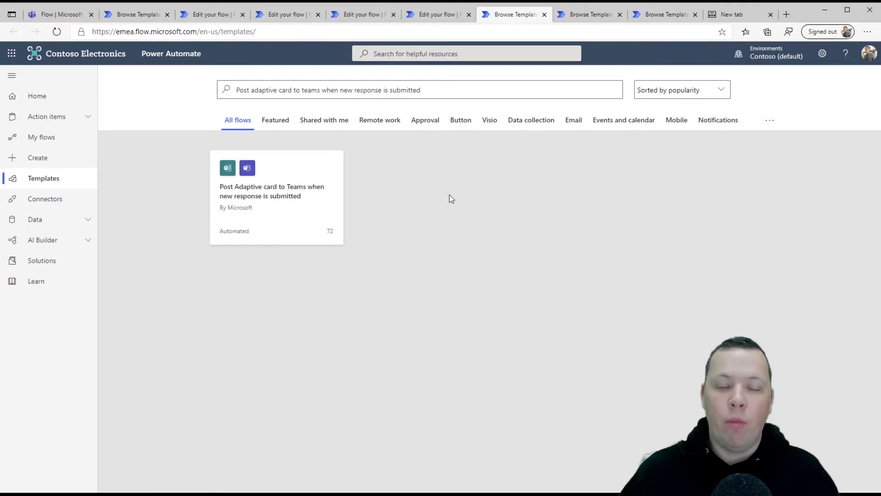
{"action": "left_click", "coordinate": [303, 196]}
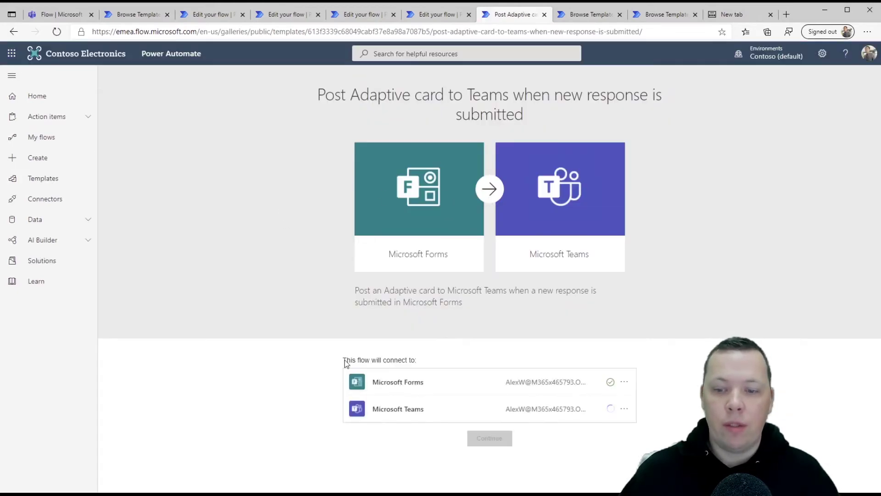
{"action": "left_click", "coordinate": [487, 437]}
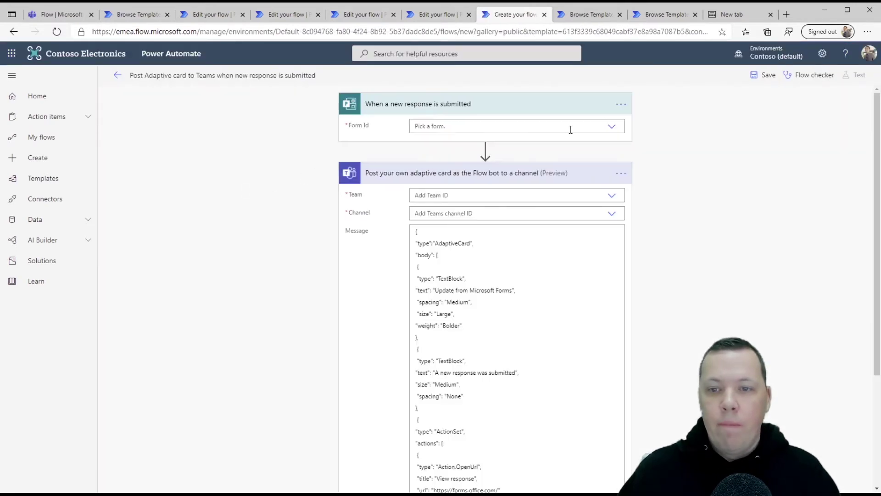
{"action": "left_click", "coordinate": [611, 127]}
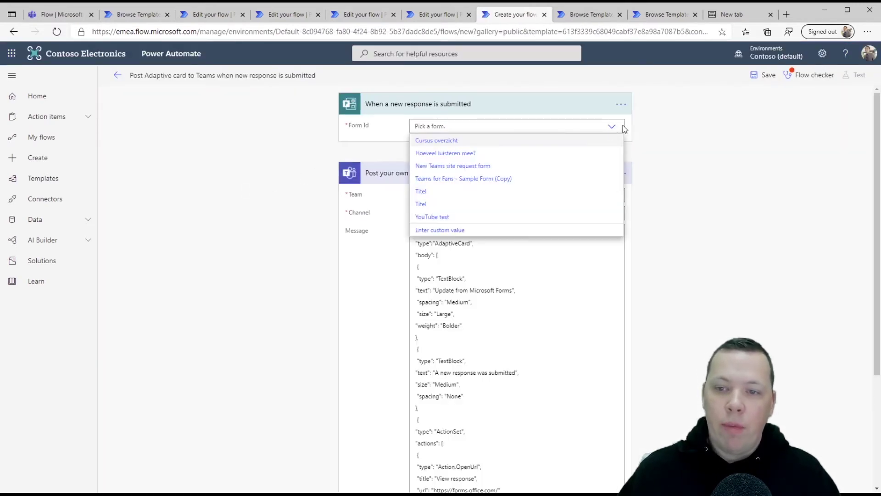
{"action": "left_click", "coordinate": [432, 217]}
Post the card to the General channel of Favorite Power Automates and save
{"action": "scroll", "coordinate": [216, 150], "scroll_direction": "down", "scroll_amount": 1}
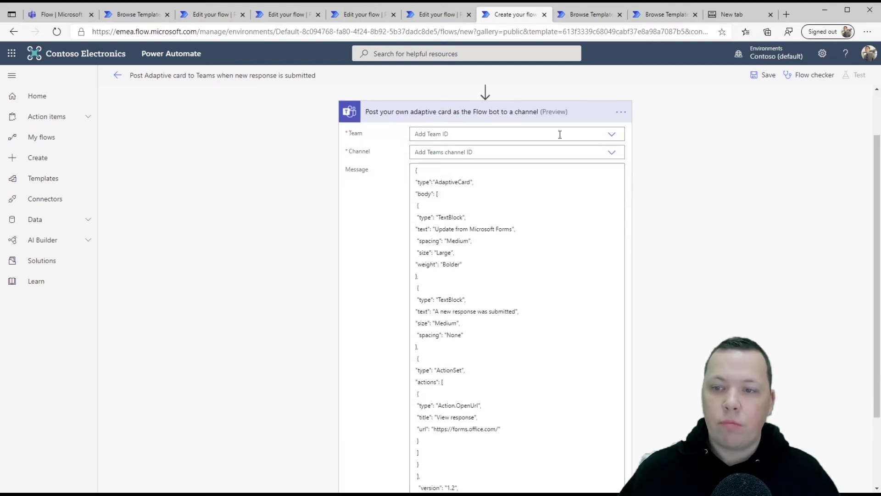
{"action": "left_click", "coordinate": [613, 135]}
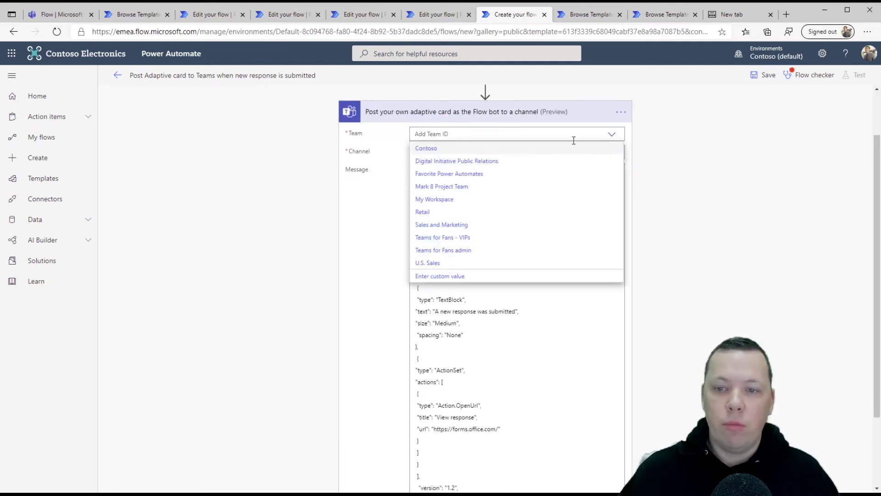
{"action": "left_click", "coordinate": [463, 175]}
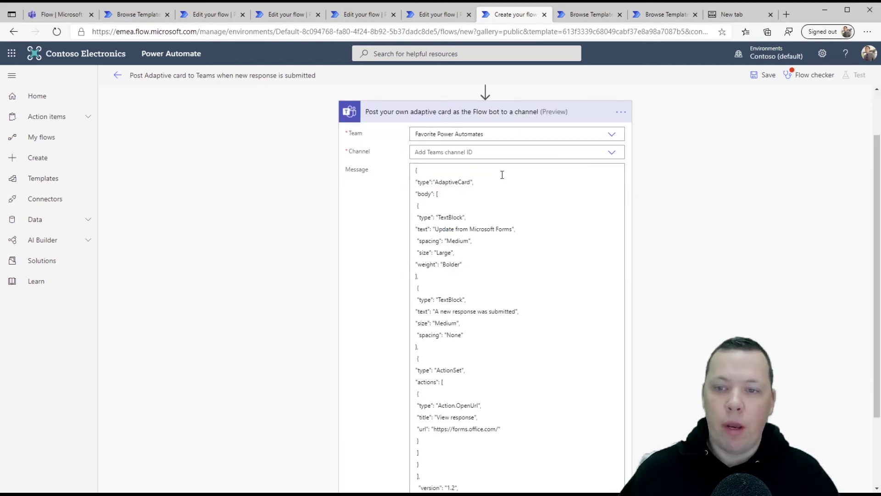
{"action": "left_click", "coordinate": [611, 157]}
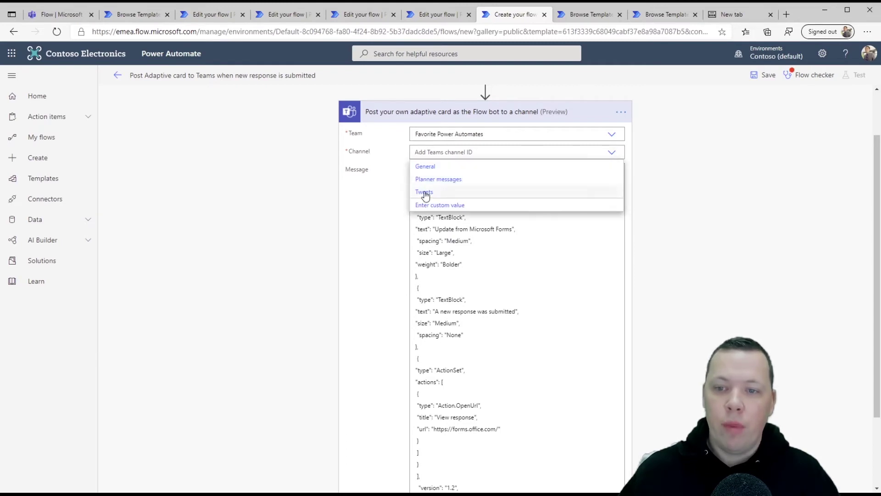
{"action": "left_click", "coordinate": [422, 166]}
{"action": "scroll", "coordinate": [687, 191], "scroll_direction": "down", "scroll_amount": 2}
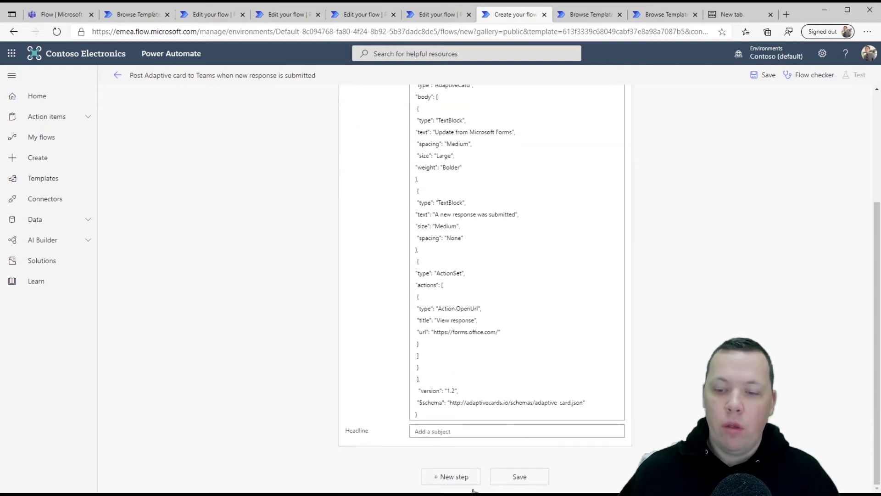
{"action": "left_click", "coordinate": [505, 476]}
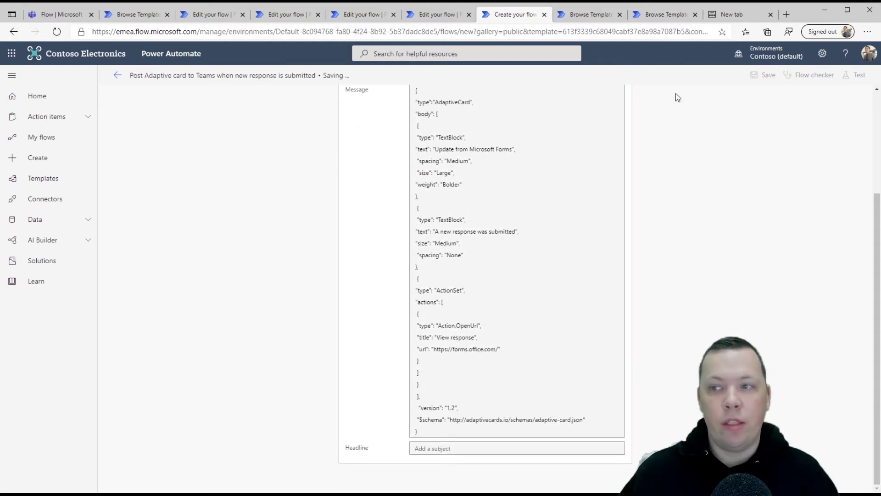
Submit a YouTube test form response with a name in question 1 and 'Maybe' for pineapple
{"action": "left_click", "coordinate": [726, 17]}
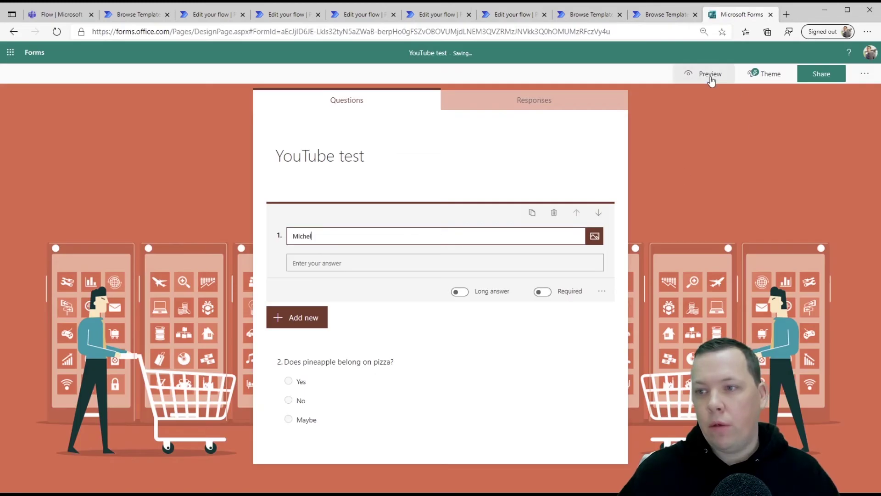
{"action": "left_click", "coordinate": [700, 72]}
{"action": "left_click", "coordinate": [370, 178]}
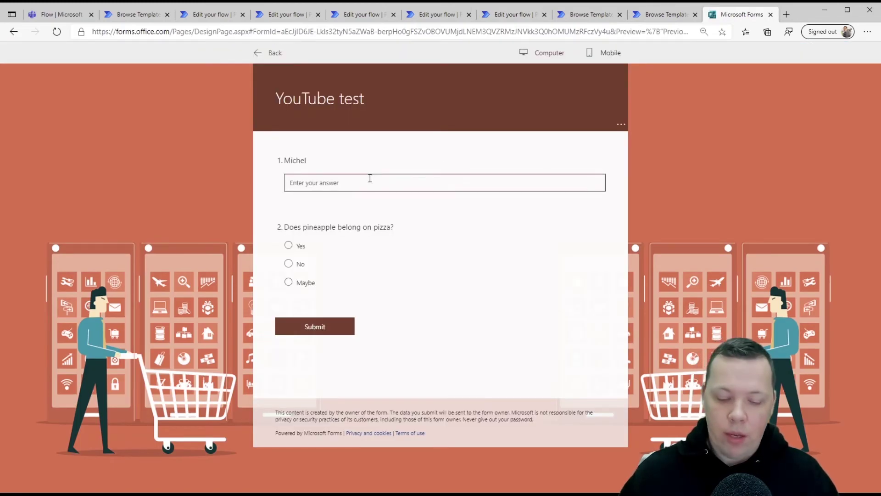
{"action": "type", "text": "Michel"}
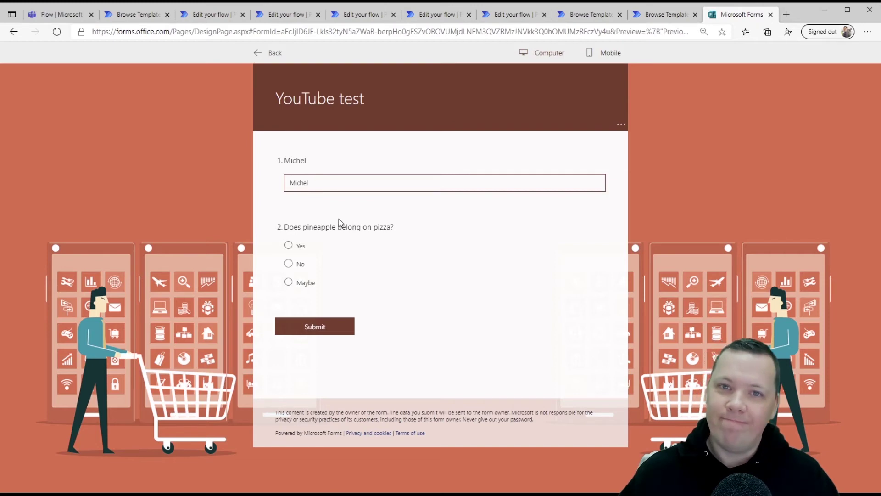
{"action": "left_click", "coordinate": [289, 282]}
{"action": "left_click", "coordinate": [315, 329]}
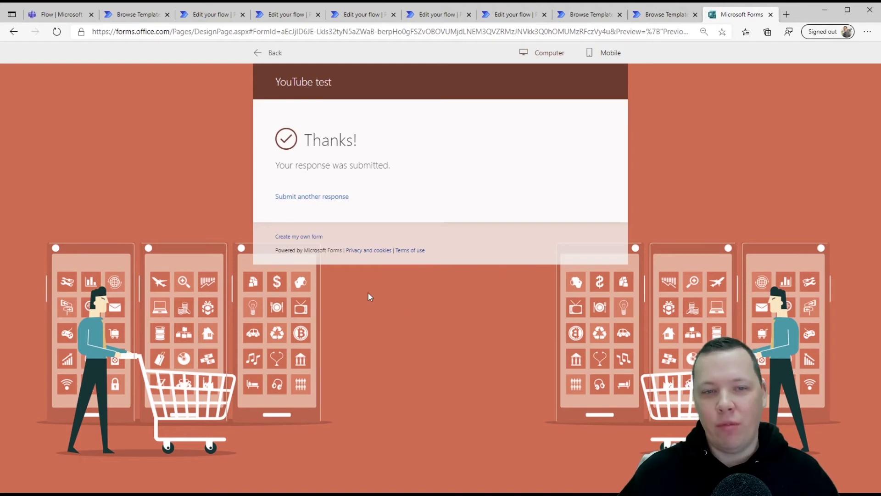
Check the Forms update card in Favorite Power Automates › General, then return to the Follow up on a message templates
{"action": "left_click", "coordinate": [56, 14]}
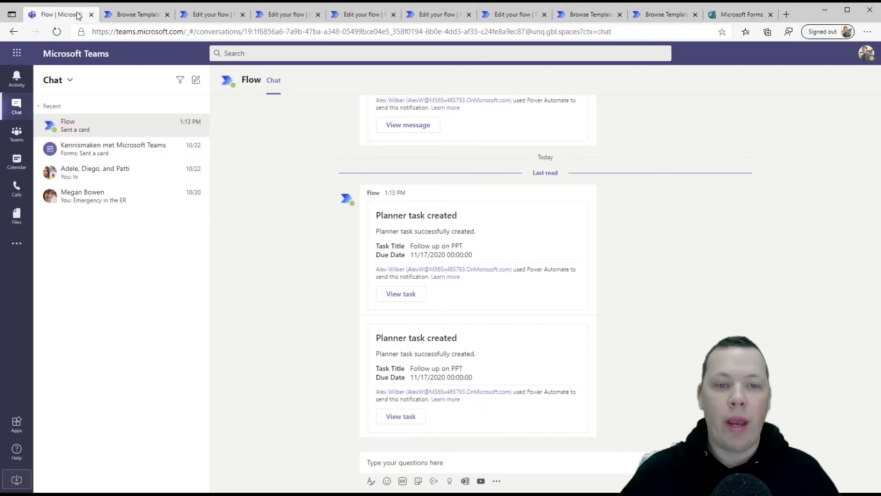
{"action": "left_click", "coordinate": [22, 144]}
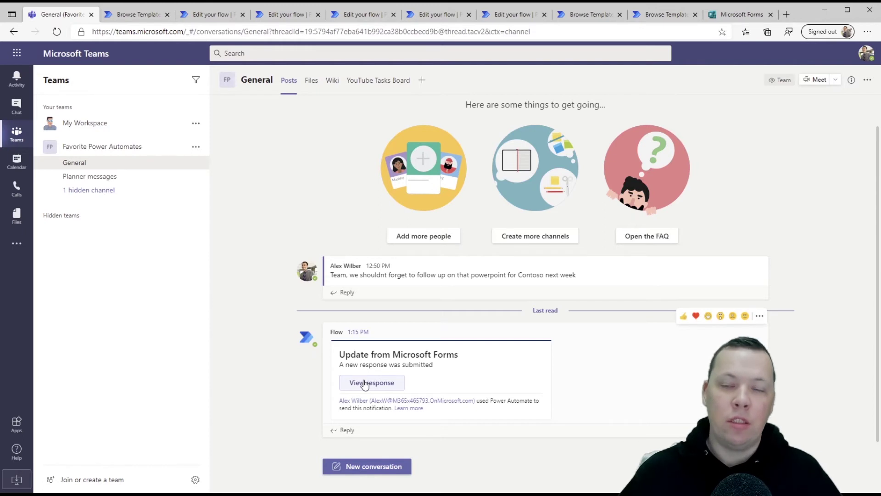
{"action": "left_click", "coordinate": [584, 17]}
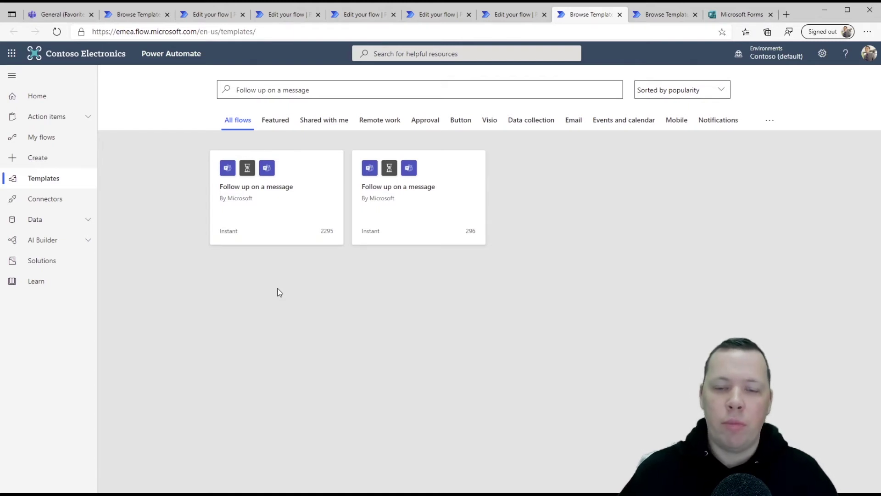
Create a flow from the first Follow up on a message template, keeping the Delay unit at Minute
{"action": "left_click", "coordinate": [271, 191]}
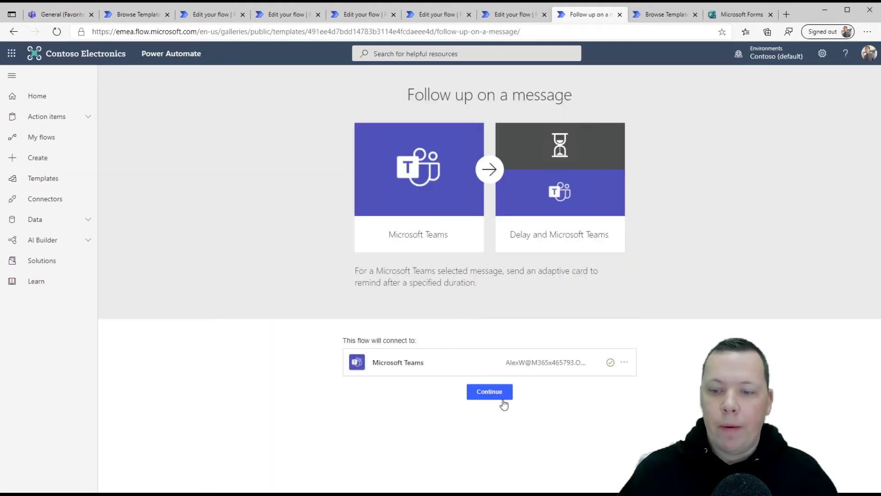
{"action": "left_click", "coordinate": [501, 397]}
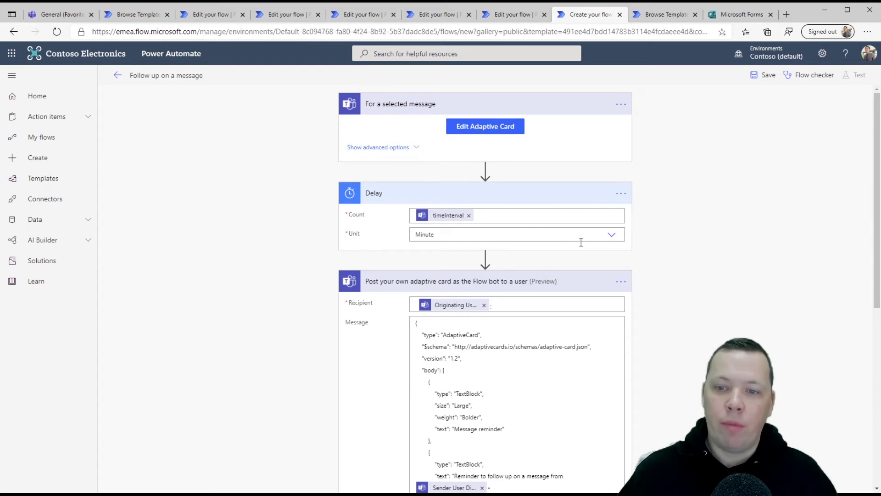
{"action": "scroll", "coordinate": [693, 243], "scroll_direction": "down", "scroll_amount": 1}
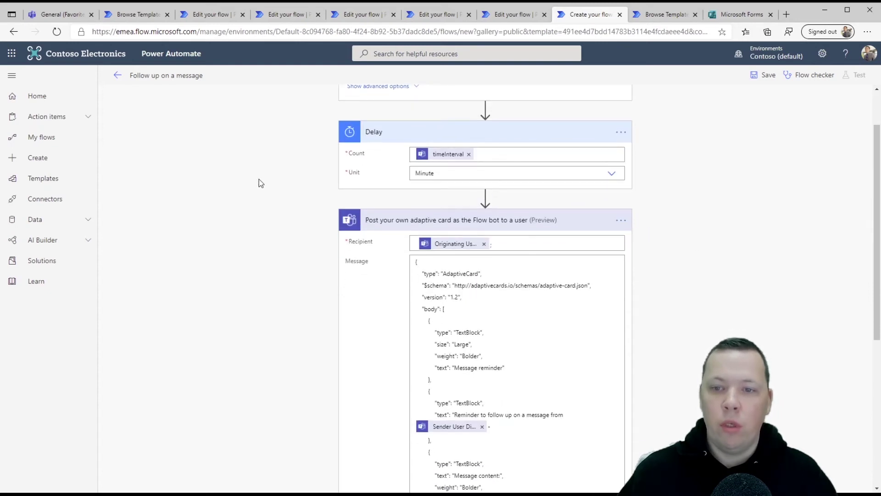
{"action": "left_click", "coordinate": [609, 175]}
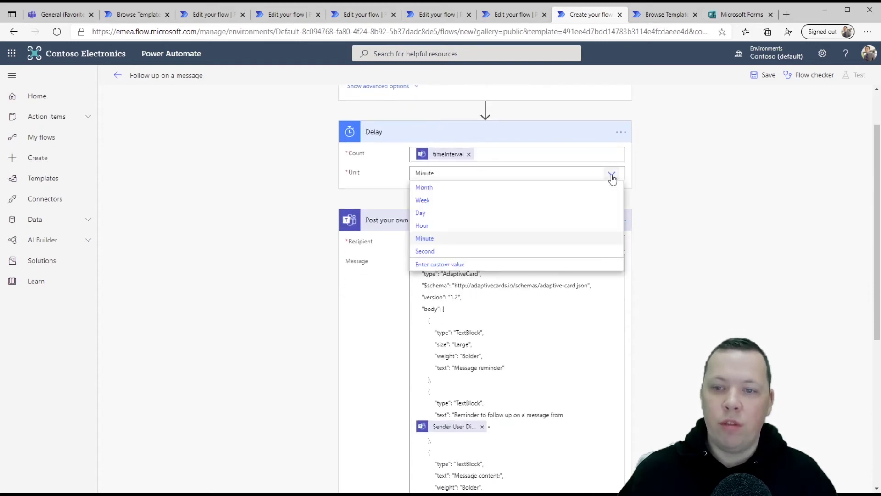
{"action": "left_click", "coordinate": [712, 178]}
{"action": "scroll", "coordinate": [713, 179], "scroll_direction": "down", "scroll_amount": 3}
{"action": "scroll", "coordinate": [713, 178], "scroll_direction": "up", "scroll_amount": 3}
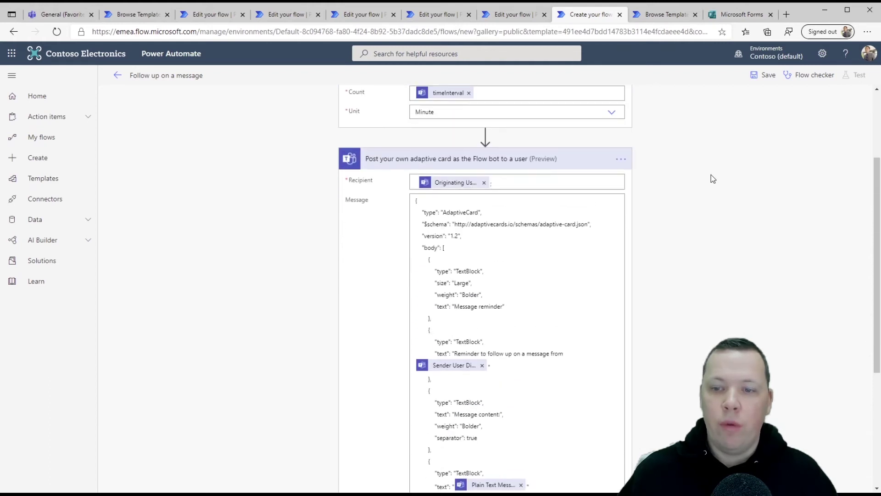
Inspect the delay's timeInterval and the adaptive card's reminder choices, 20 minutes to In a week
{"action": "left_click", "coordinate": [427, 158]}
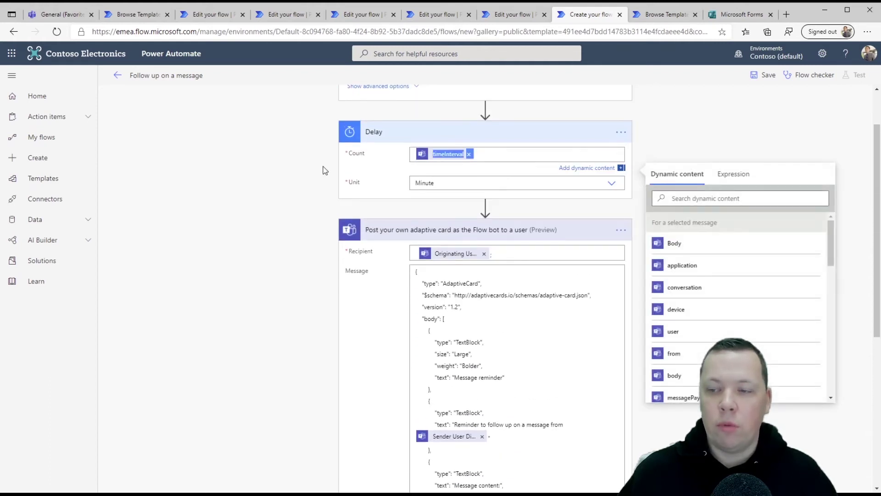
{"action": "left_click", "coordinate": [669, 123]}
{"action": "scroll", "coordinate": [679, 138], "scroll_direction": "up", "scroll_amount": 2}
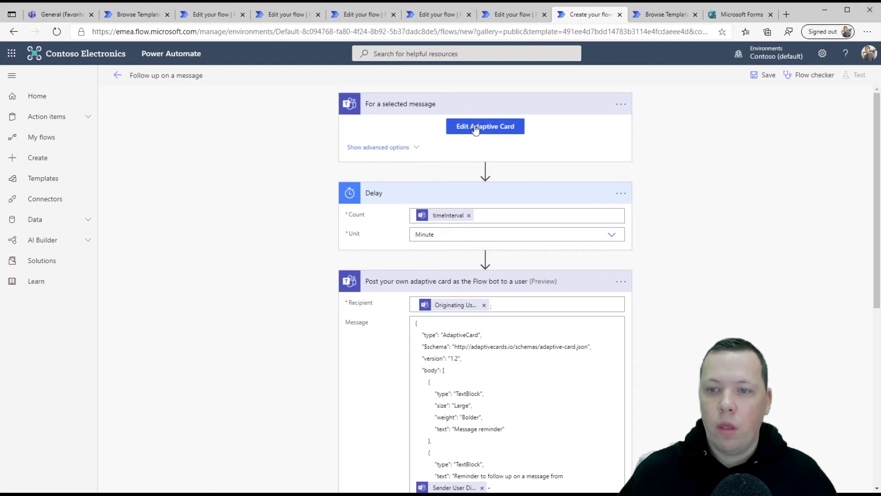
{"action": "left_click", "coordinate": [497, 128]}
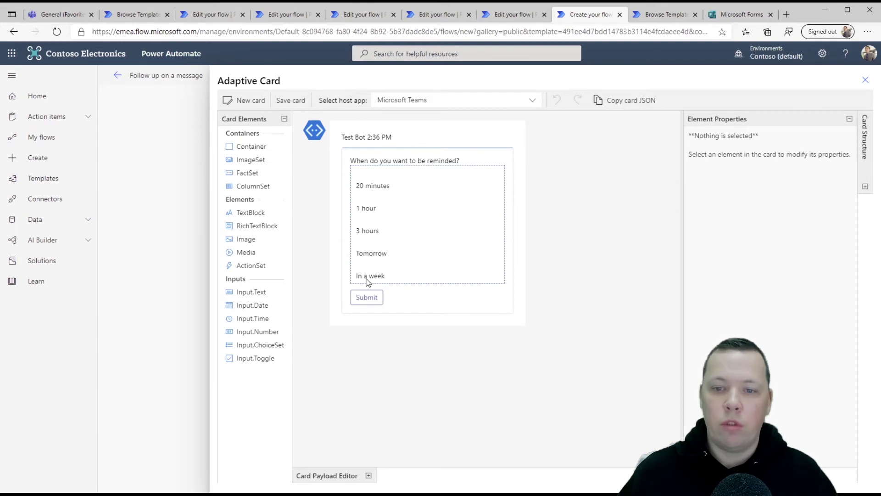
{"action": "left_click", "coordinate": [377, 188]}
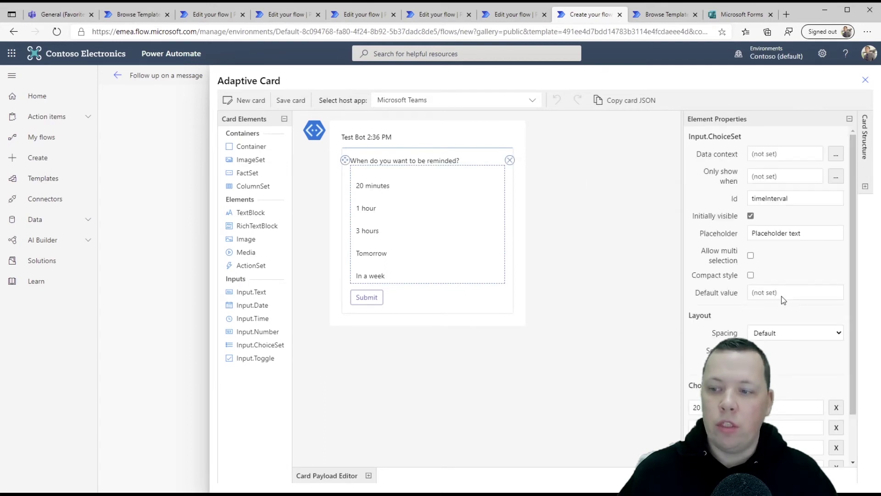
{"action": "scroll", "coordinate": [770, 343], "scroll_direction": "down", "scroll_amount": 1}
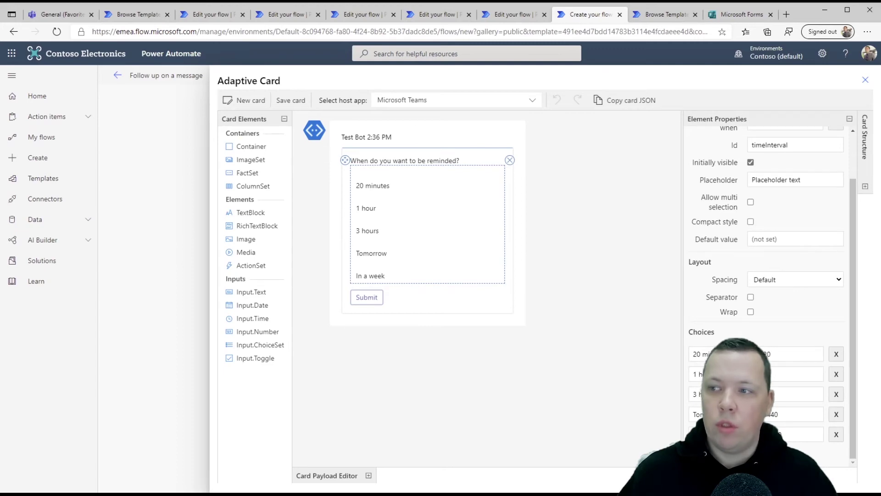
Close the card designer and save the Follow up on a message flow
{"action": "left_click", "coordinate": [865, 79]}
{"action": "scroll", "coordinate": [237, 190], "scroll_direction": "down", "scroll_amount": 7}
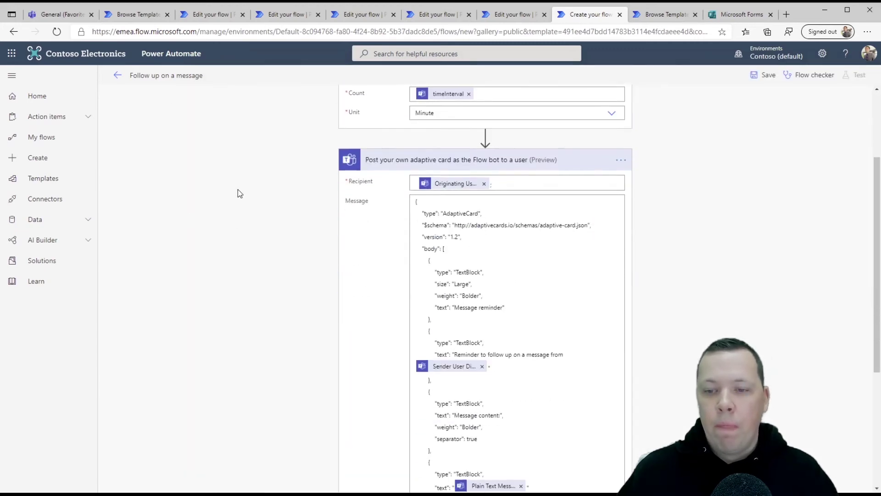
{"action": "left_click", "coordinate": [515, 473]}
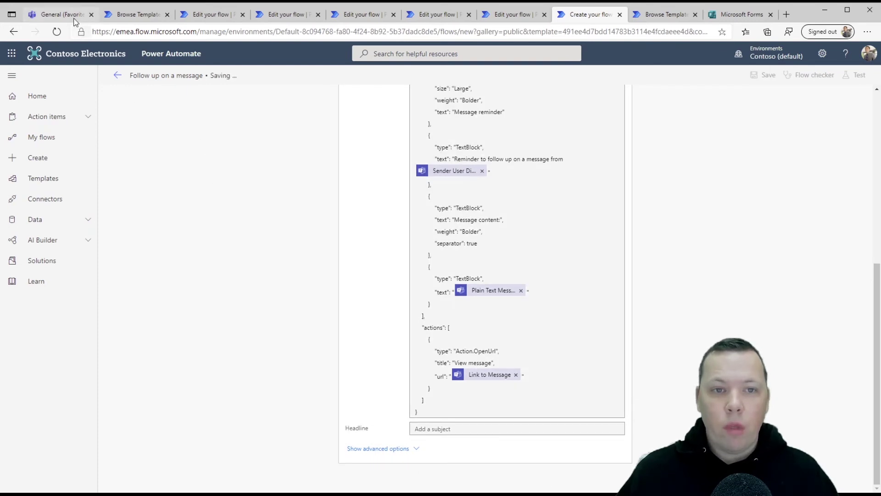
Submit a 1-minute follow-up reminder on the Contoso PowerPoint message in Teams' General channel
{"action": "left_click", "coordinate": [60, 14]}
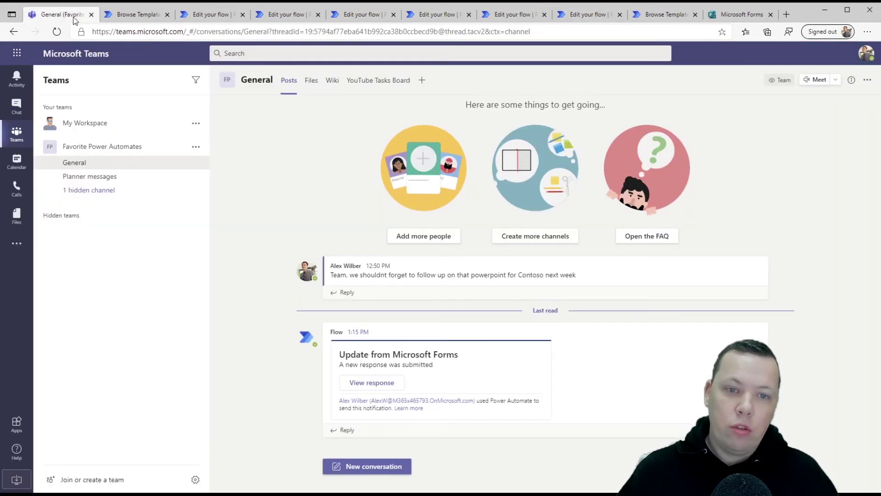
{"action": "mouse_move", "coordinate": [765, 271]}
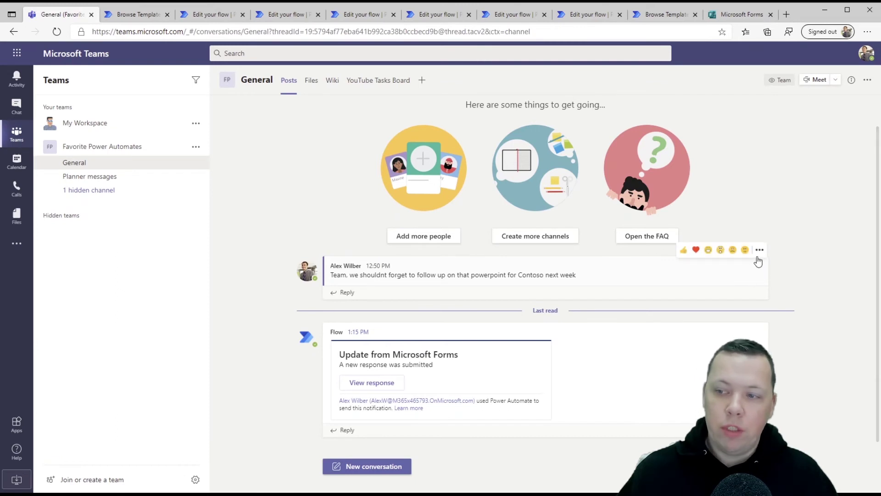
{"action": "left_click", "coordinate": [760, 251]}
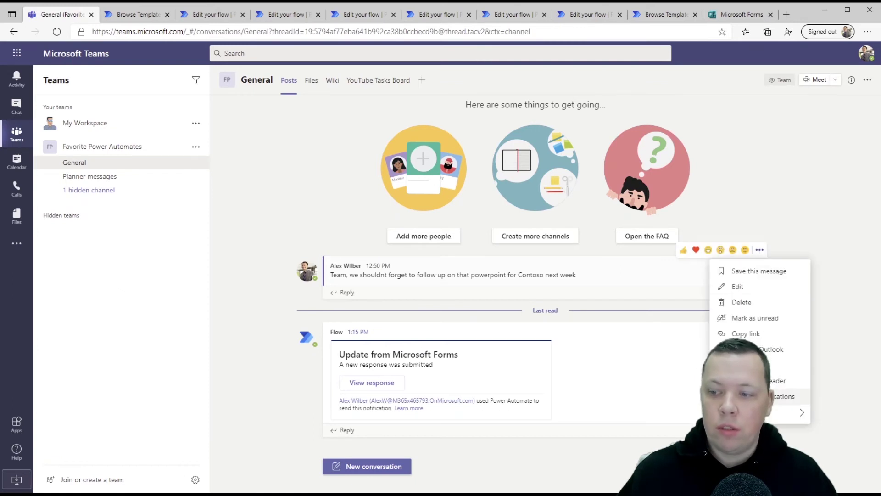
{"action": "mouse_move", "coordinate": [730, 412]}
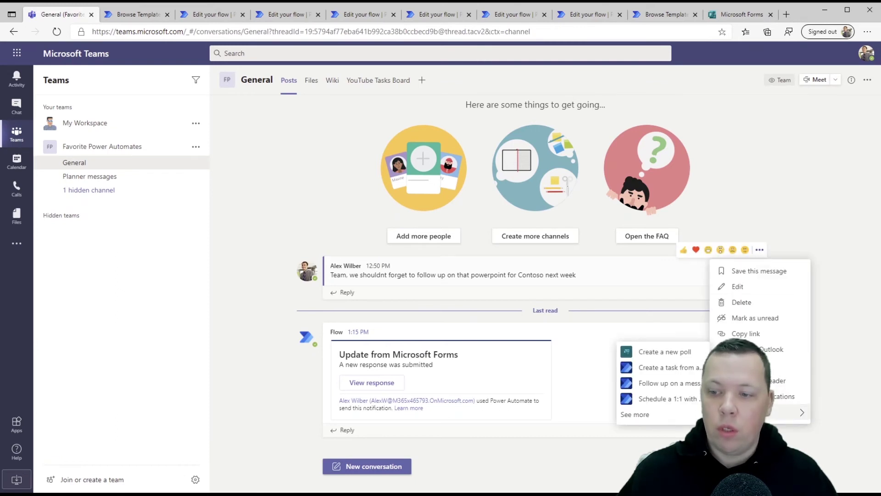
{"action": "left_click", "coordinate": [588, 415]}
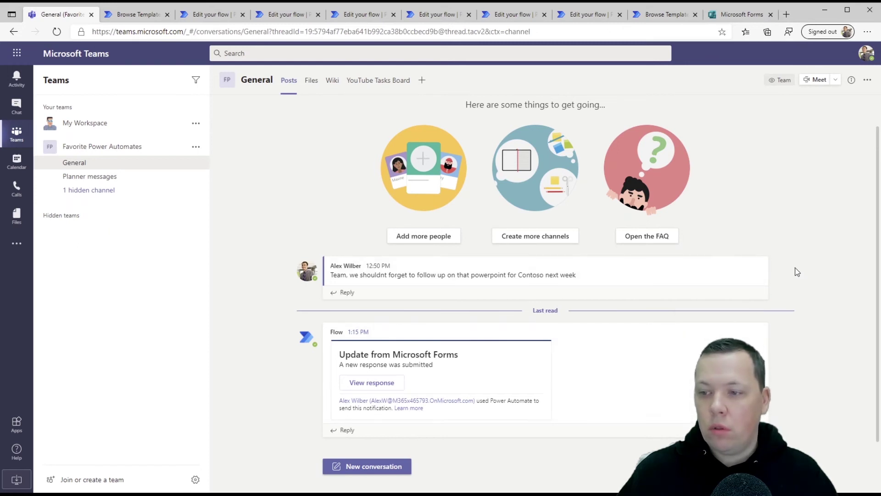
{"action": "left_click", "coordinate": [760, 250]}
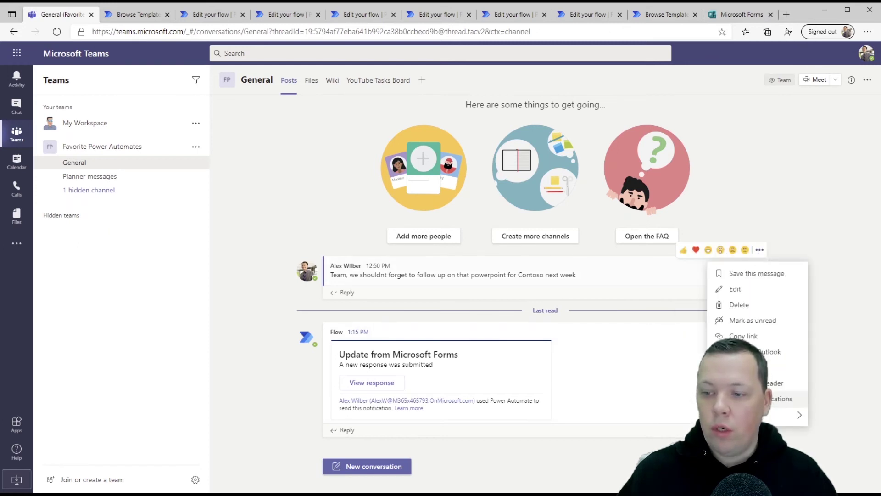
{"action": "mouse_move", "coordinate": [734, 415]}
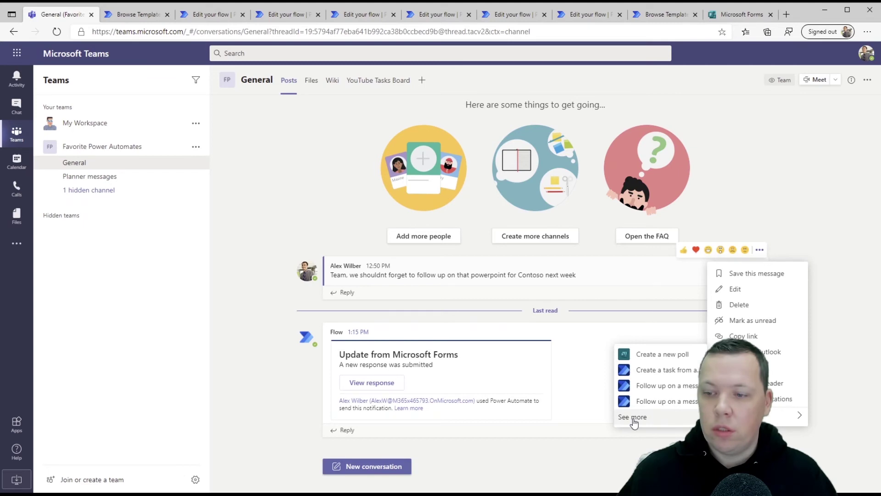
{"action": "left_click", "coordinate": [657, 389]}
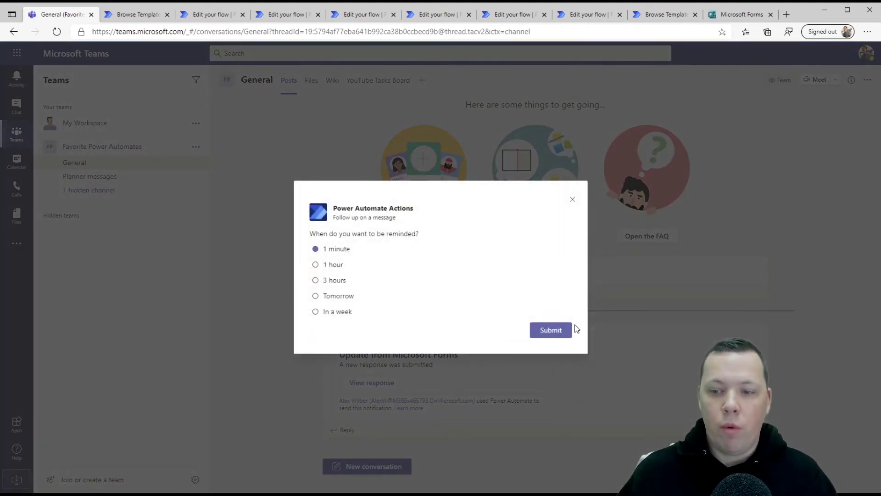
{"action": "left_click", "coordinate": [553, 330]}
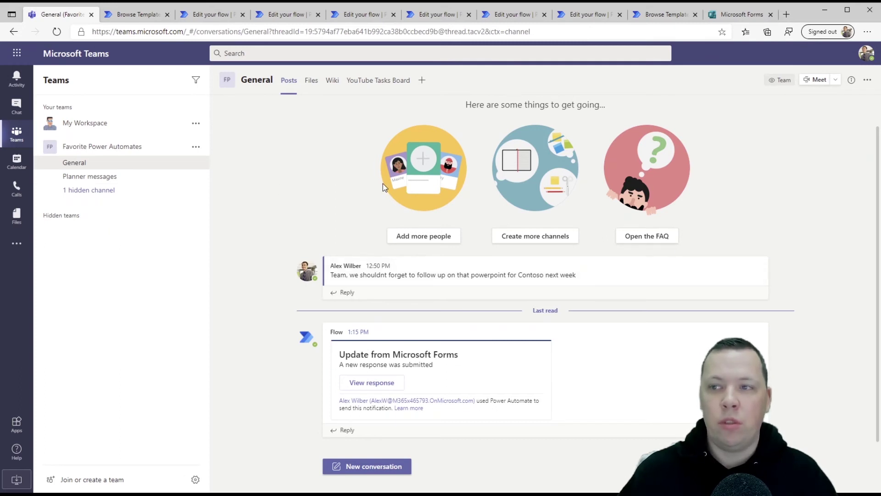
{"action": "left_click", "coordinate": [664, 18]}
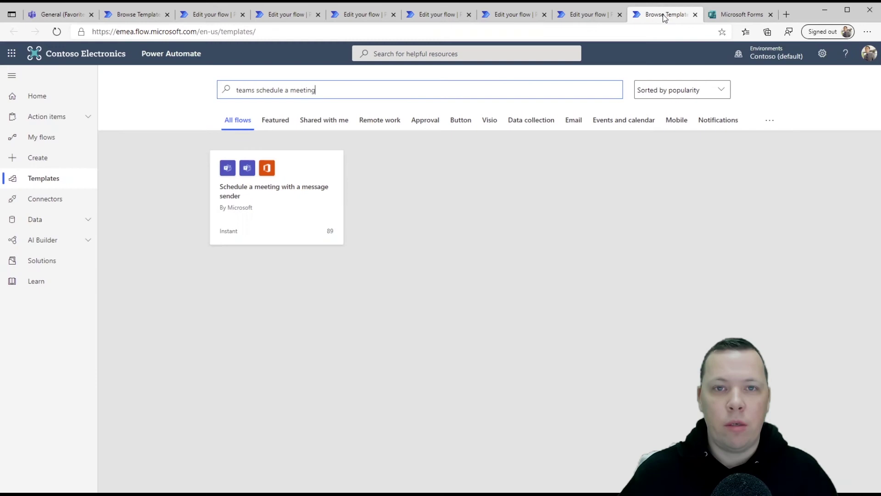
Create the Schedule a meeting with a message sender flow using Calendar and Central Europe Standard Time
{"action": "left_click", "coordinate": [232, 191]}
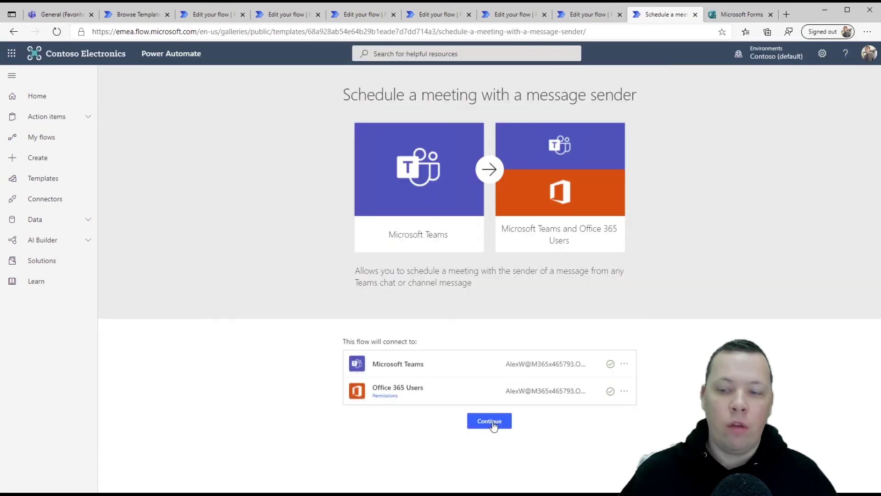
{"action": "left_click", "coordinate": [493, 423]}
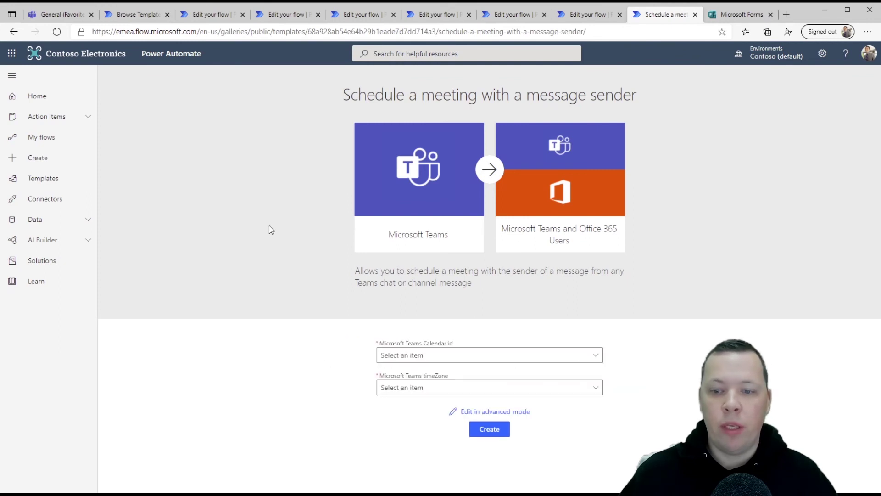
{"action": "left_click", "coordinate": [590, 356]}
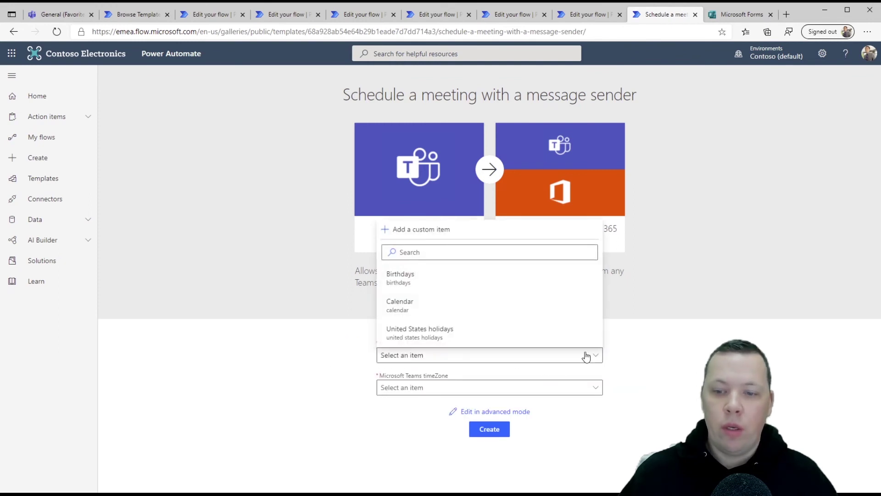
{"action": "left_click", "coordinate": [454, 311]}
{"action": "left_click", "coordinate": [594, 391]}
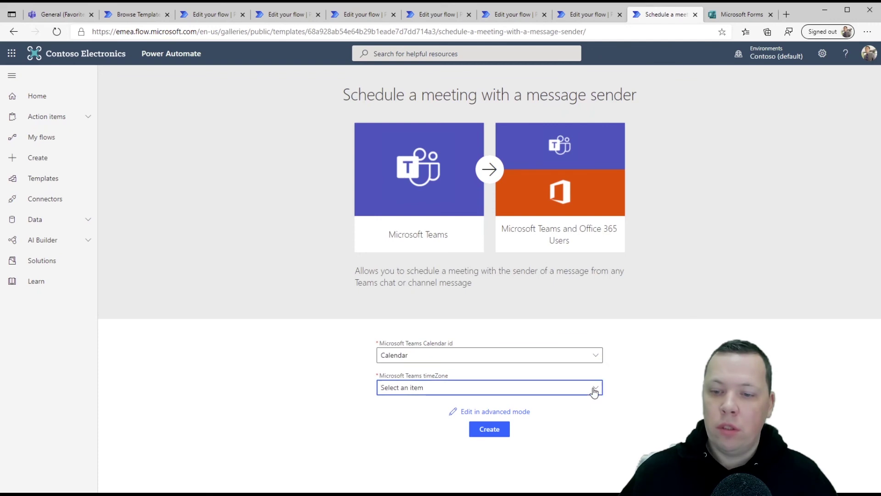
{"action": "left_click", "coordinate": [454, 222]}
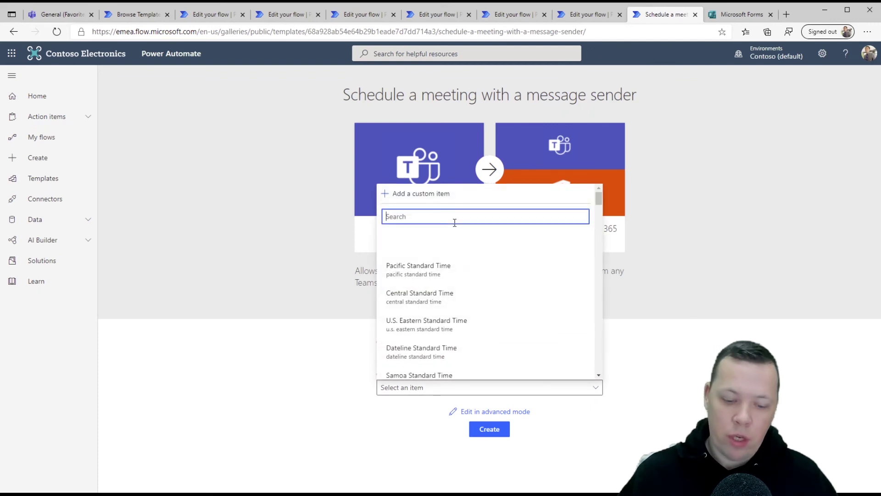
{"action": "type", "text": "central eu"}
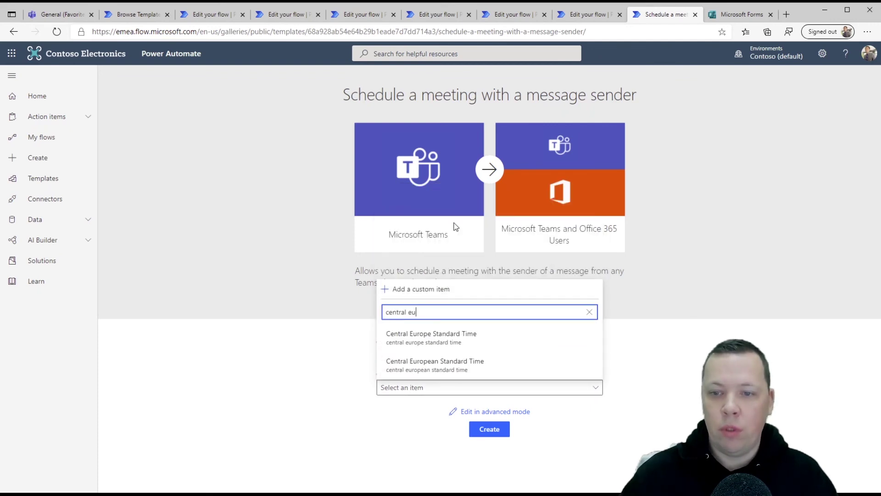
{"action": "left_click", "coordinate": [441, 340]}
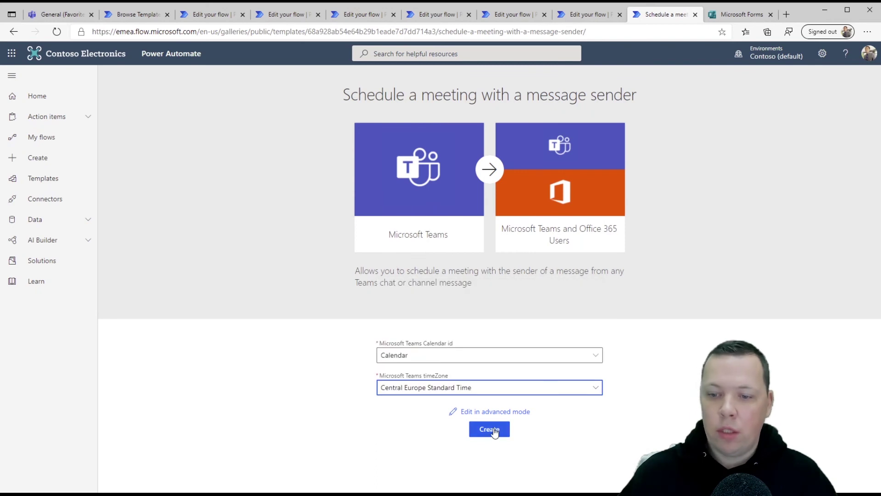
{"action": "left_click", "coordinate": [481, 432]}
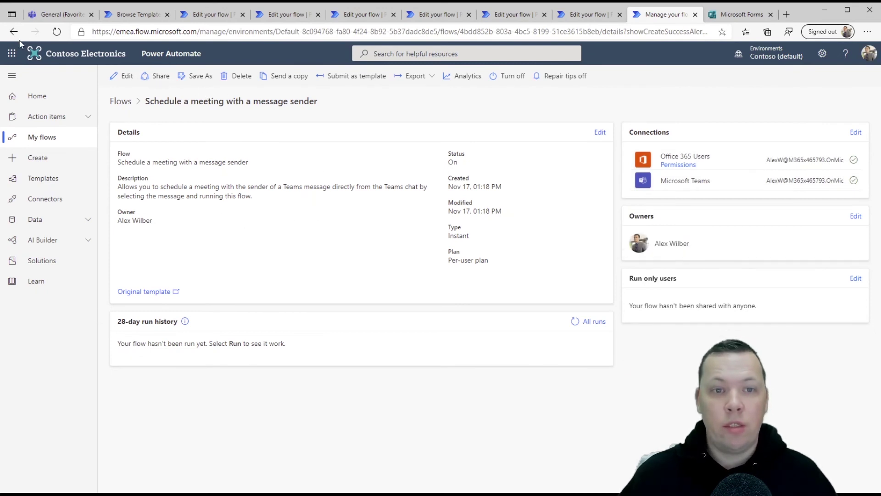
Open the Design channel of the hidden Mark 8 Project Team in Teams
{"action": "left_click", "coordinate": [64, 16]}
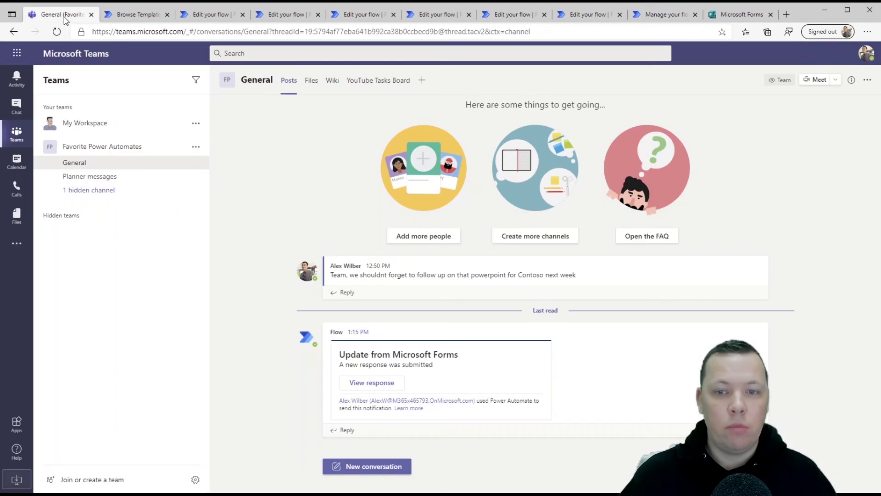
{"action": "left_click", "coordinate": [53, 215]}
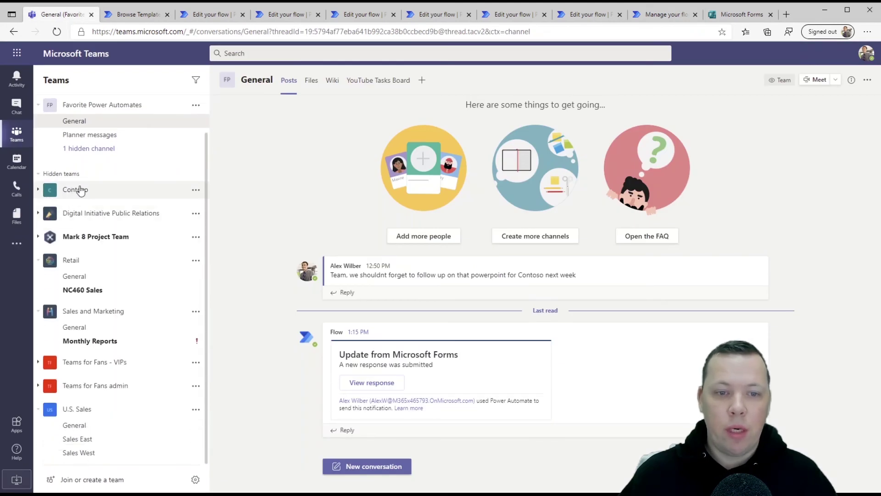
{"action": "left_click", "coordinate": [88, 243]}
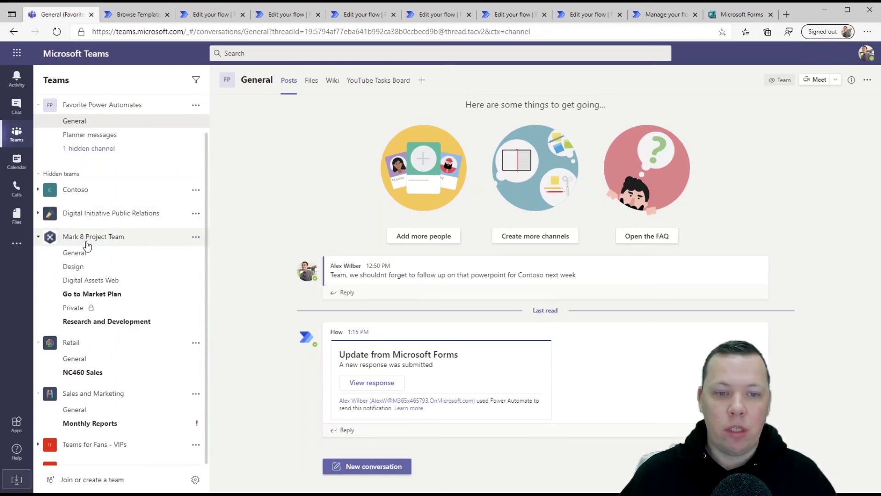
{"action": "left_click", "coordinate": [77, 270]}
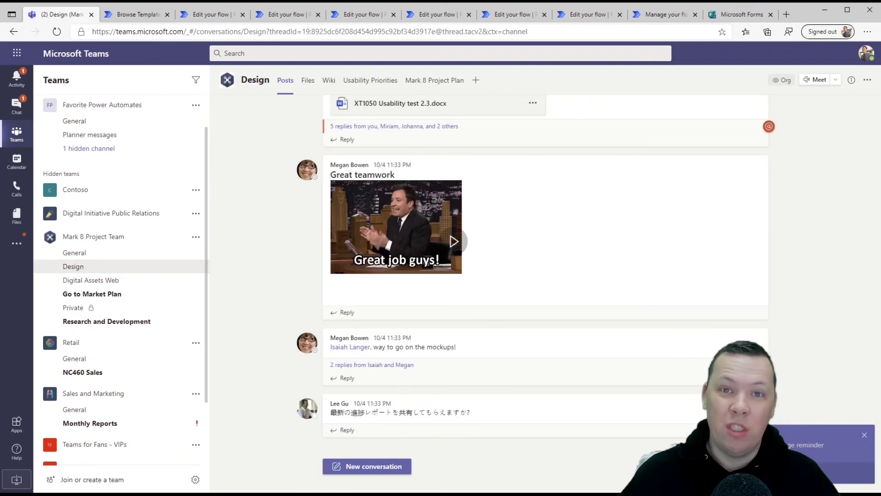
Bring up the Schedule a 1:1 form for the Great teamwork post, then close it
{"action": "mouse_move", "coordinate": [734, 174]}
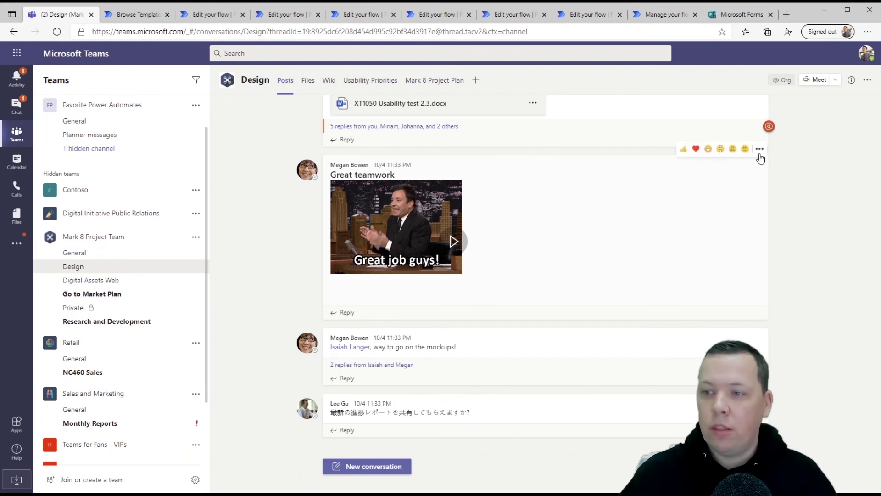
{"action": "left_click", "coordinate": [759, 150]}
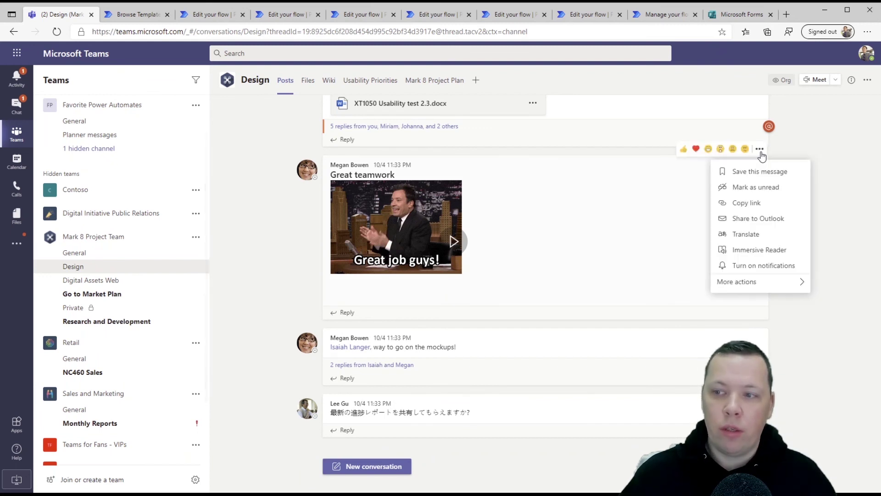
{"action": "mouse_move", "coordinate": [779, 289]}
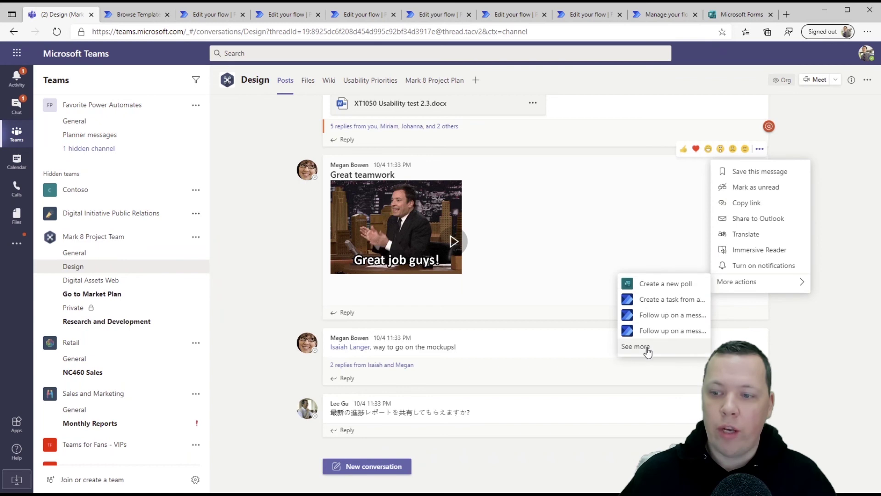
{"action": "left_click", "coordinate": [640, 347]}
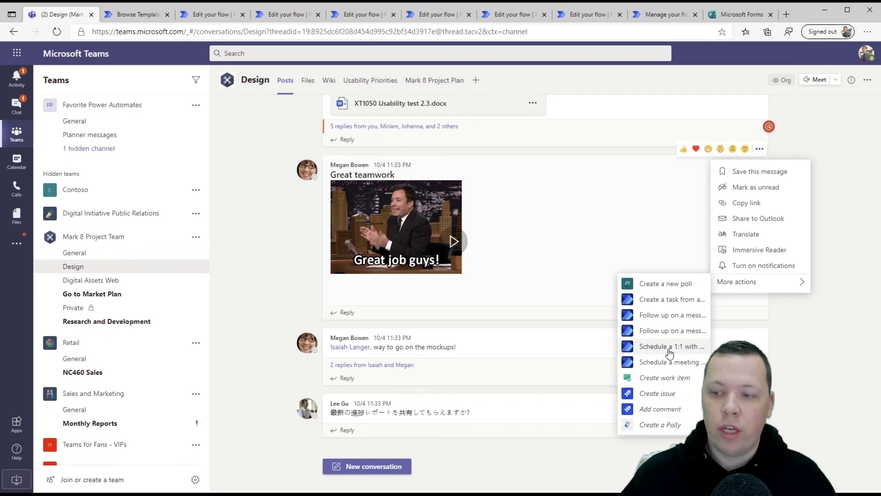
{"action": "left_click", "coordinate": [665, 351]}
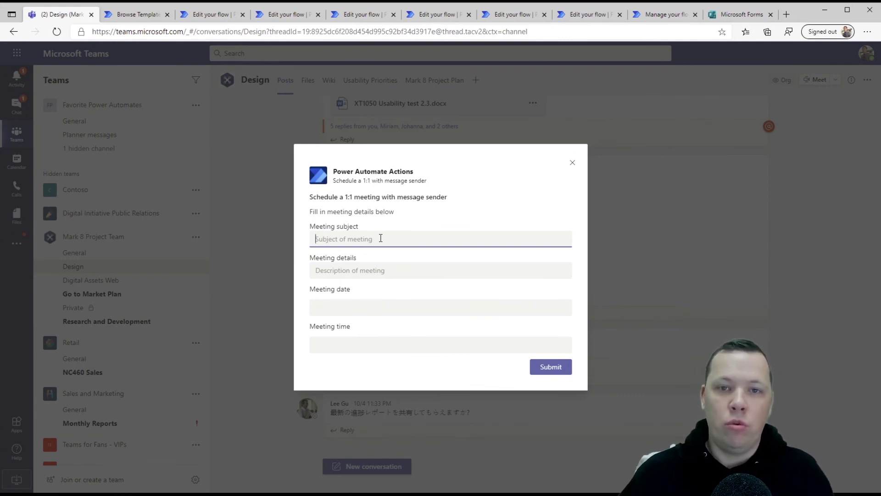
{"action": "left_click", "coordinate": [572, 162]}
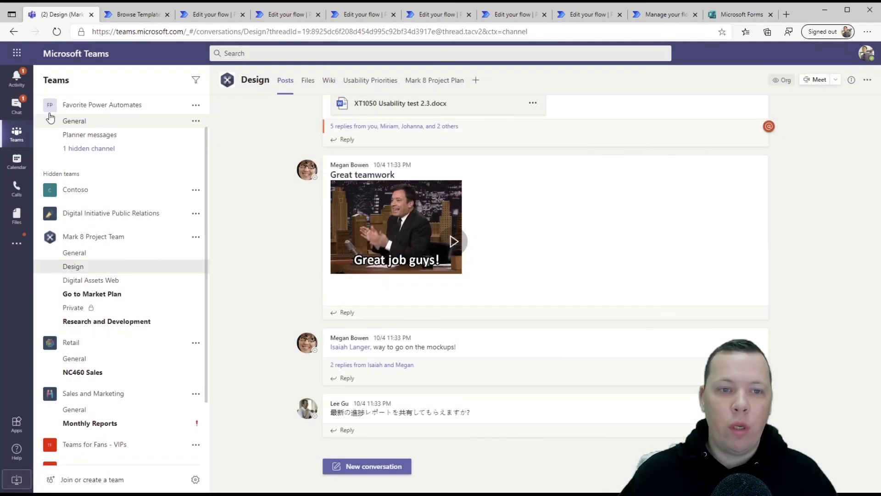
Open the Flow chat to see the Message reminder about the PowerPoint post
{"action": "left_click", "coordinate": [18, 105]}
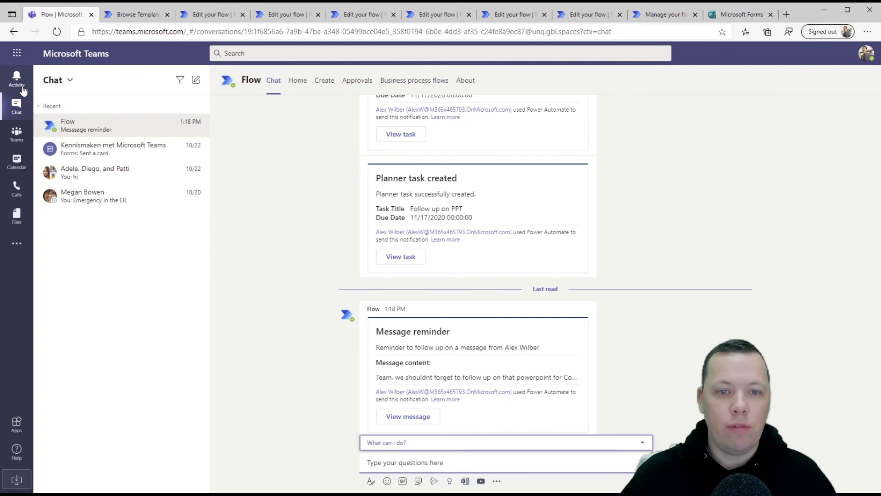